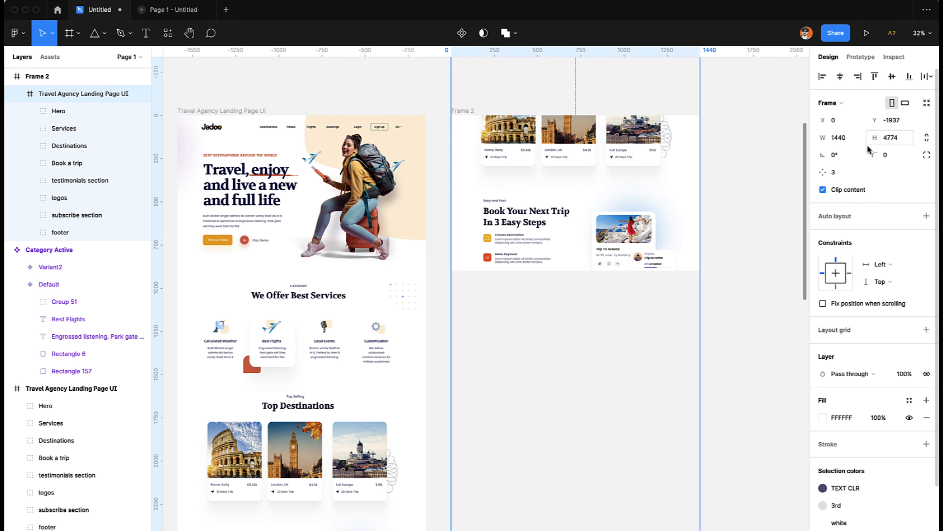
Align the Travel Agency Landing Page UI design to the upper edge of Frame 2.
click(875, 76)
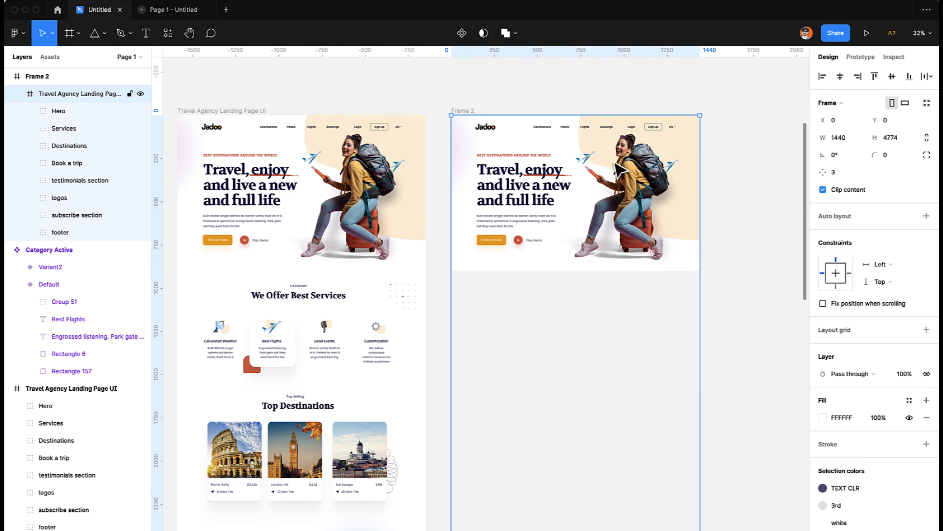
click(746, 222)
Duplicate Frame 2 and place the copy beside it on the right, level with the original.
scroll(746, 221, up, 1)
scroll(746, 221, right, 1)
scroll(746, 221, up, 2)
scroll(746, 222, right, 2)
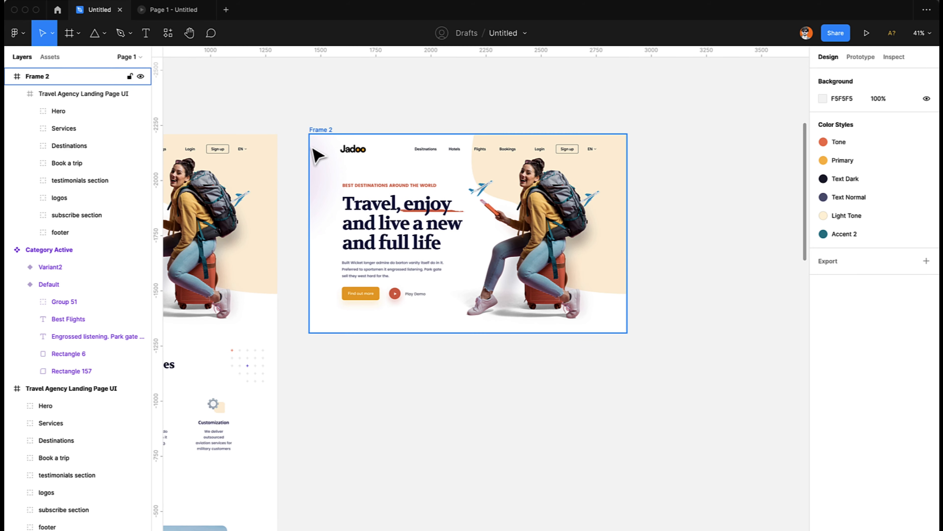
click(319, 131)
key(super+r)
key(Return)
drag(330, 179, 739, 207)
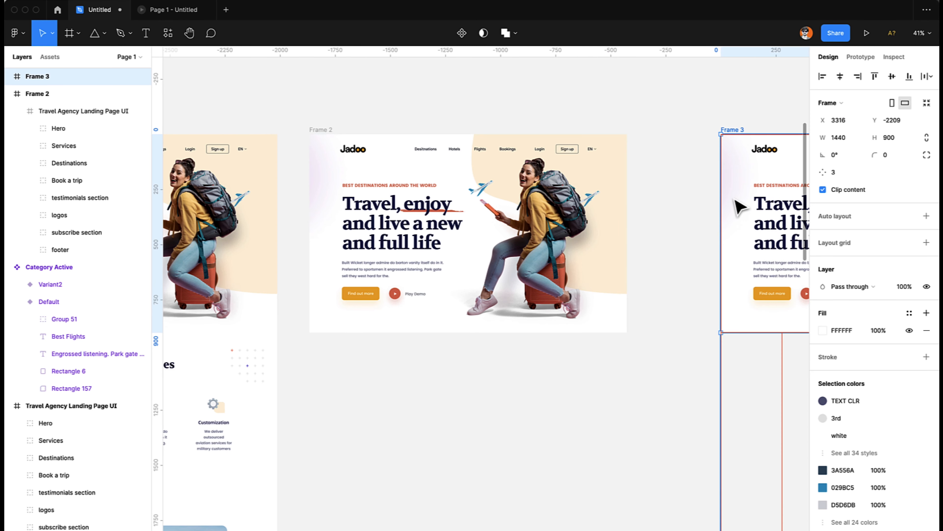
Make Frame 2 the starting point of a prototype flow.
drag(484, 224, 504, 224)
scroll(501, 215, right, 5)
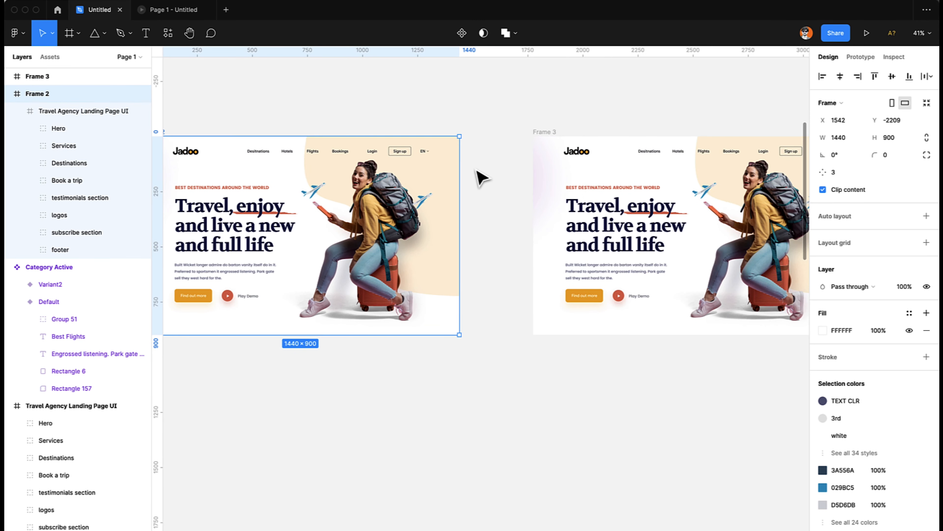
click(848, 57)
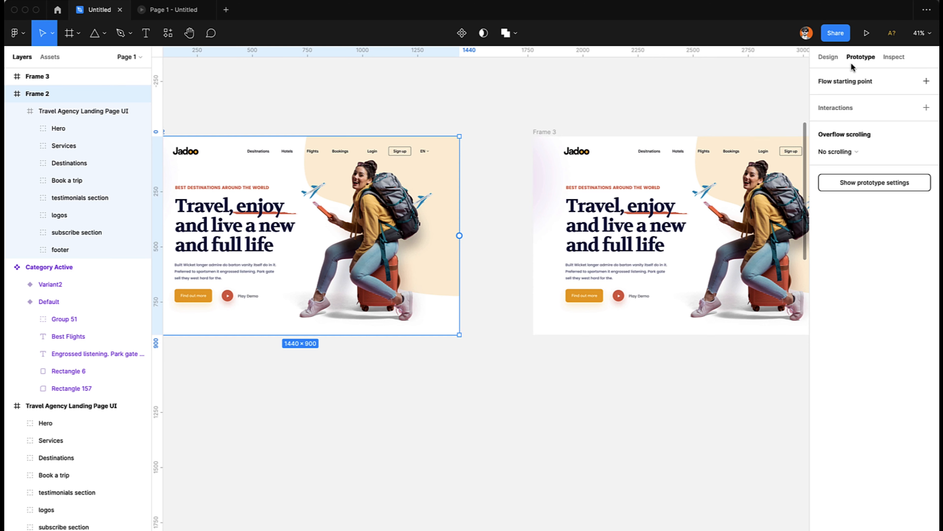
scroll(507, 160, left, 2)
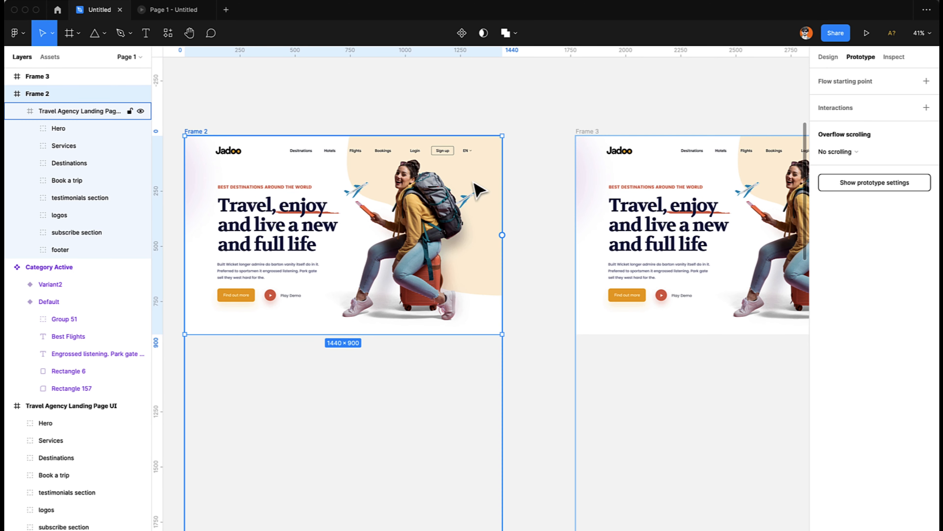
click(830, 85)
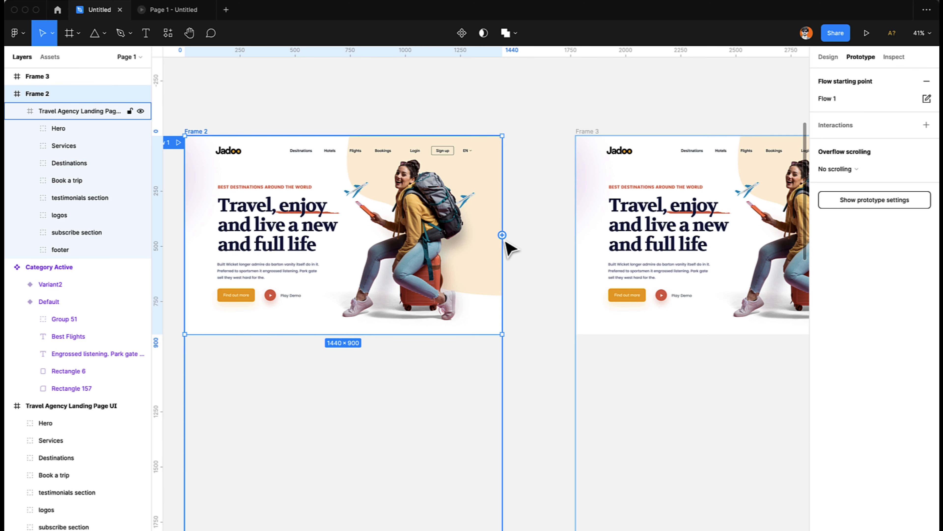
Connect Frame 2 to Frame 3 with a Navigate to interaction triggered after a delay of 1 ms.
drag(502, 234, 646, 248)
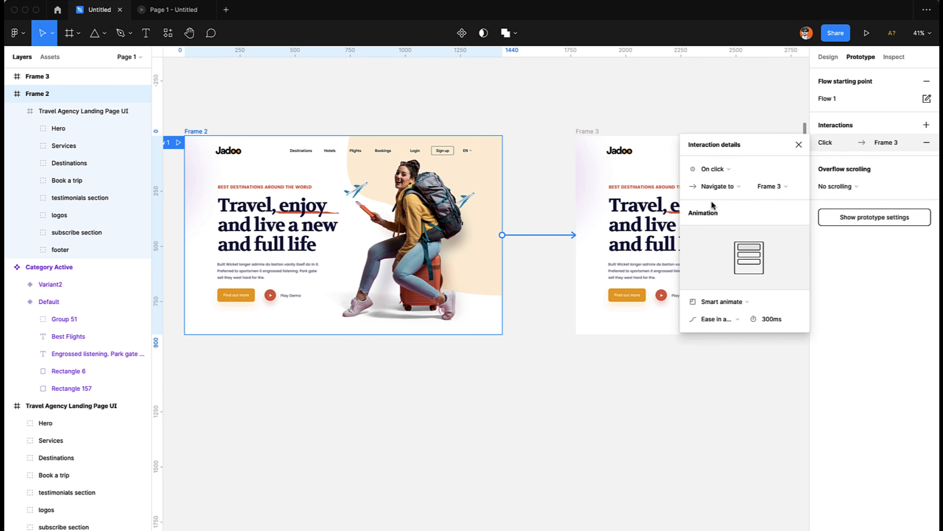
click(705, 169)
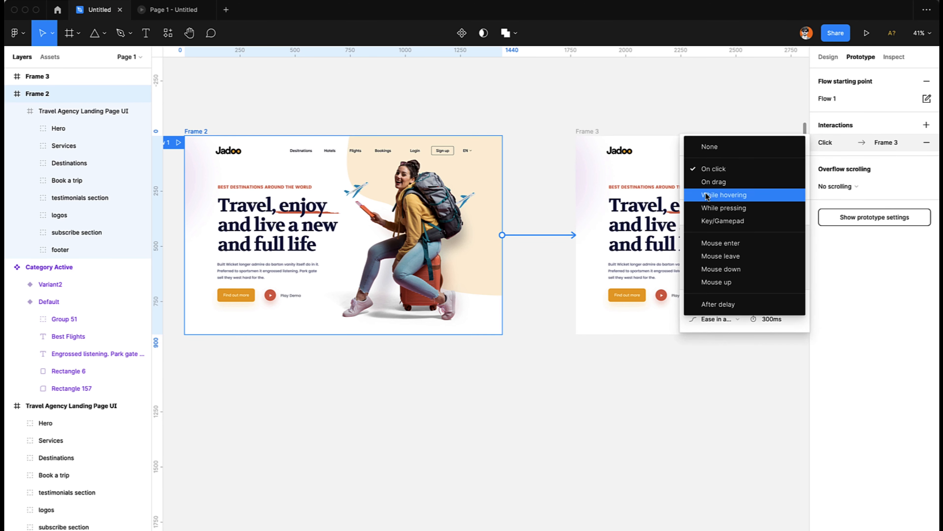
click(707, 304)
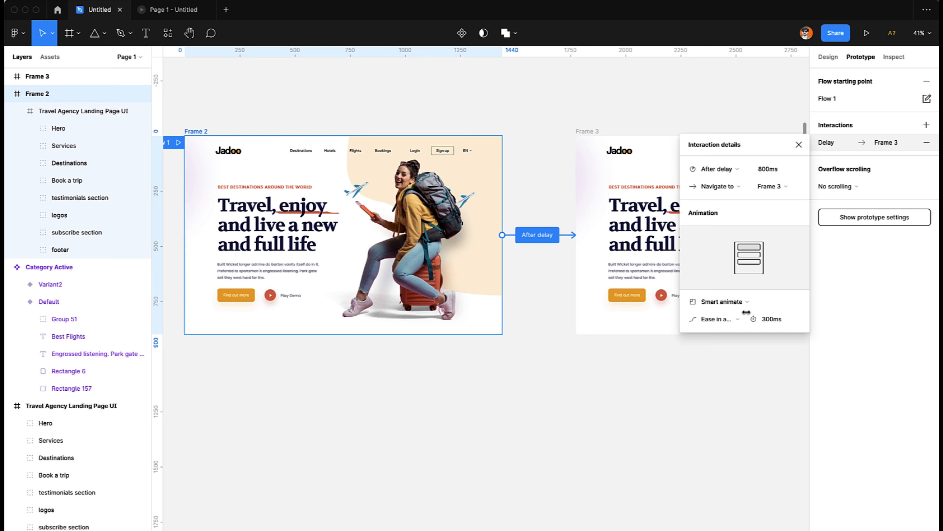
text(1)
key(Return)
Give the transition a Smart animate animation with Ease in and out easing and a duration of 1000 ms.
click(709, 301)
click(733, 301)
key(Left)
key(shift+Right)
click(712, 317)
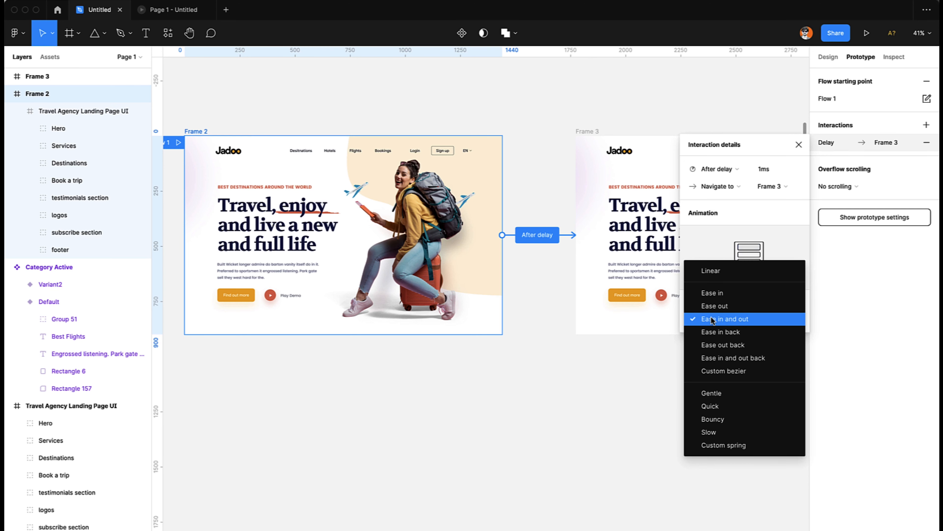
click(708, 224)
click(607, 463)
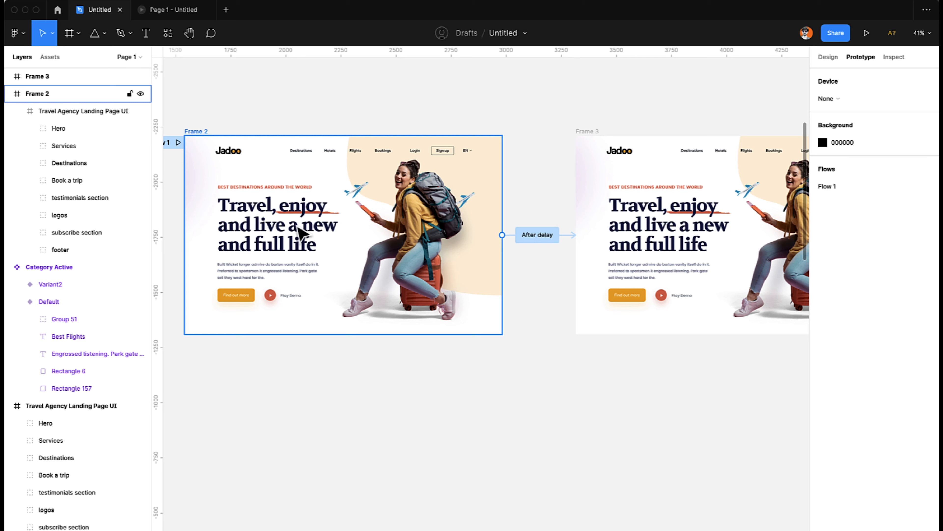
click(600, 315)
scroll(600, 313, right, 7)
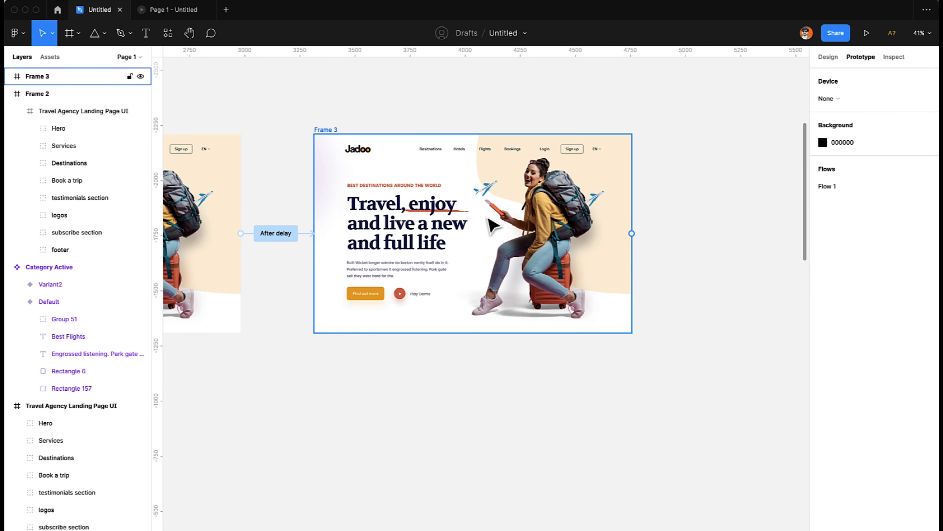
scroll(473, 215, left, 2)
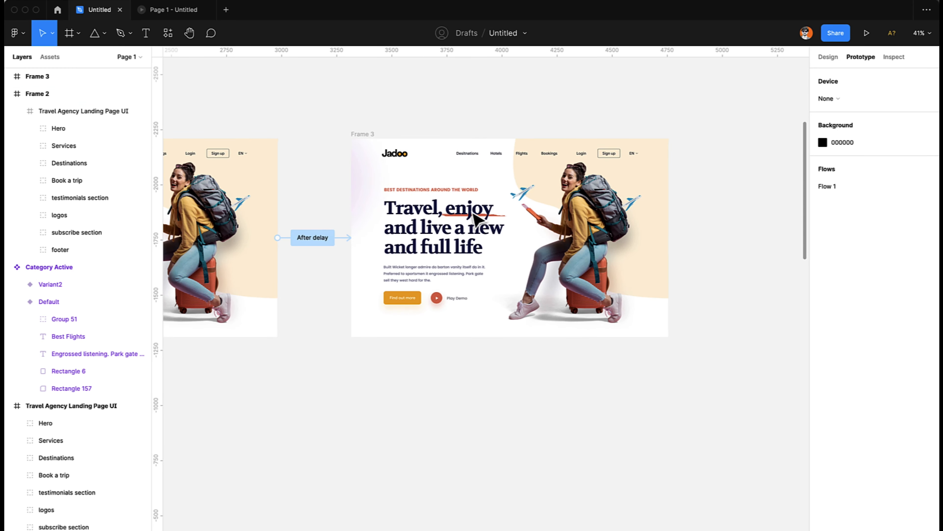
scroll(472, 214, left, 10)
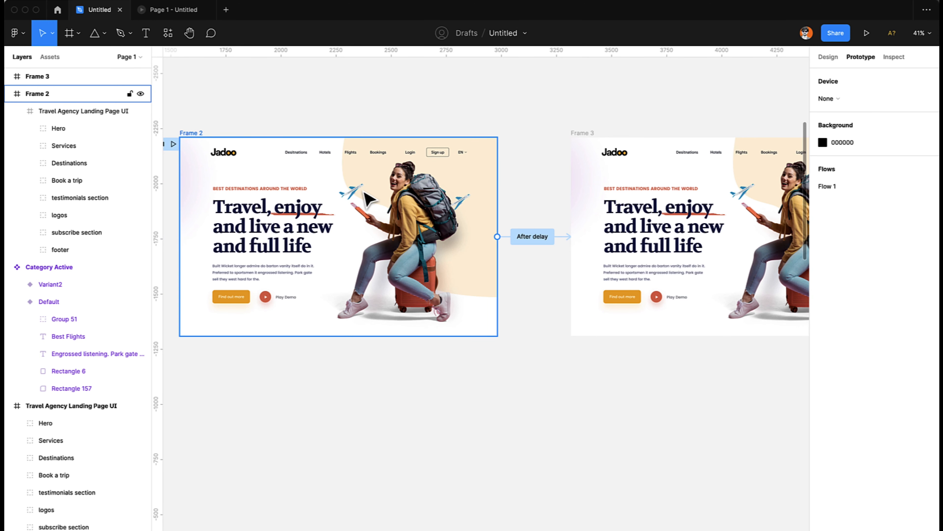
scroll(677, 205, right, 2)
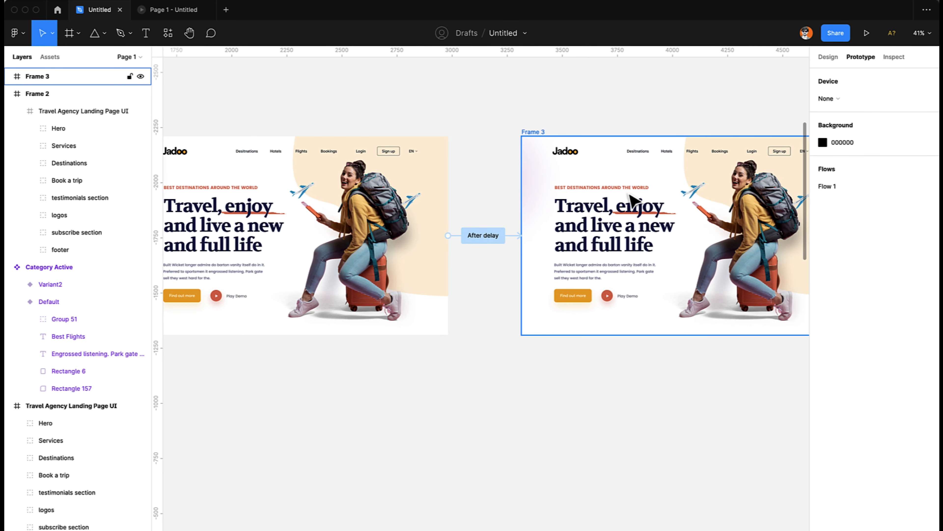
Move the Traveller 1 image in Frame 2 horizontally past the frame's right edge, to about X 1023.
scroll(674, 205, left, 5)
scroll(672, 206, left, 1)
click(553, 208)
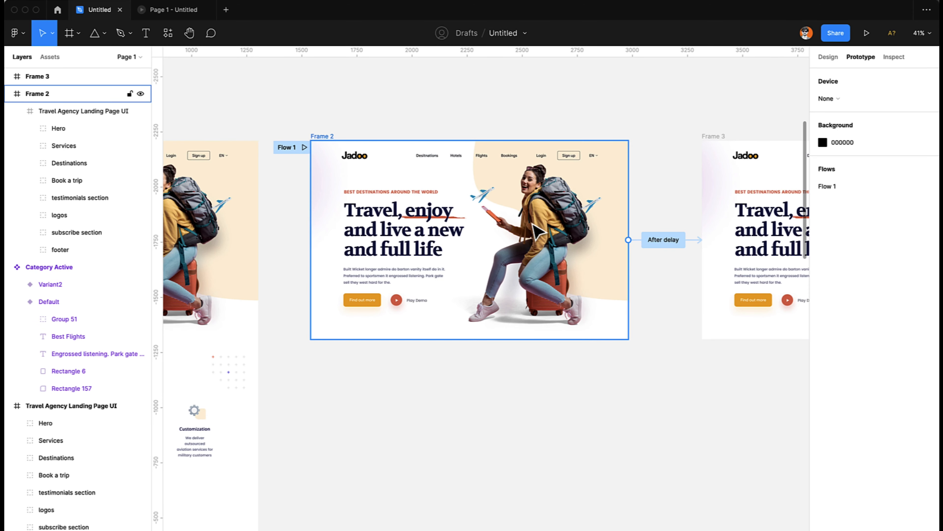
super+click(546, 259)
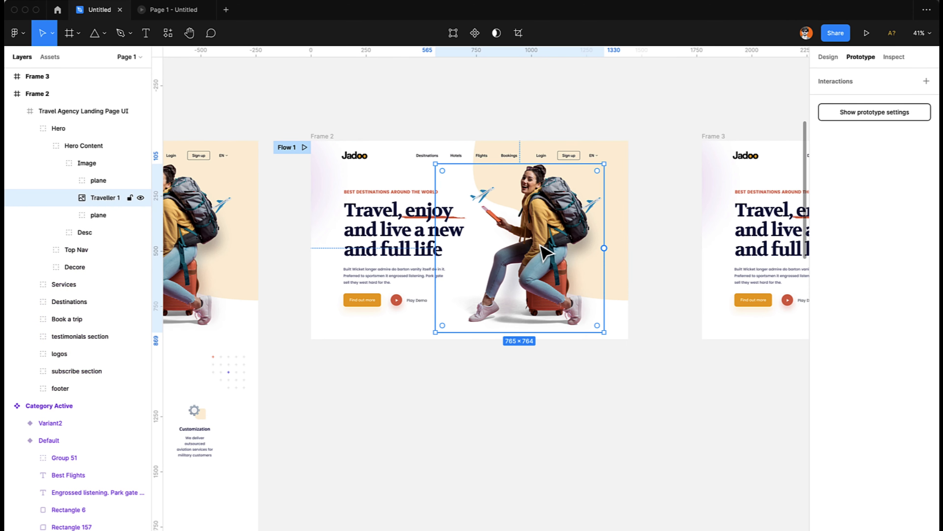
drag(532, 245, 604, 265)
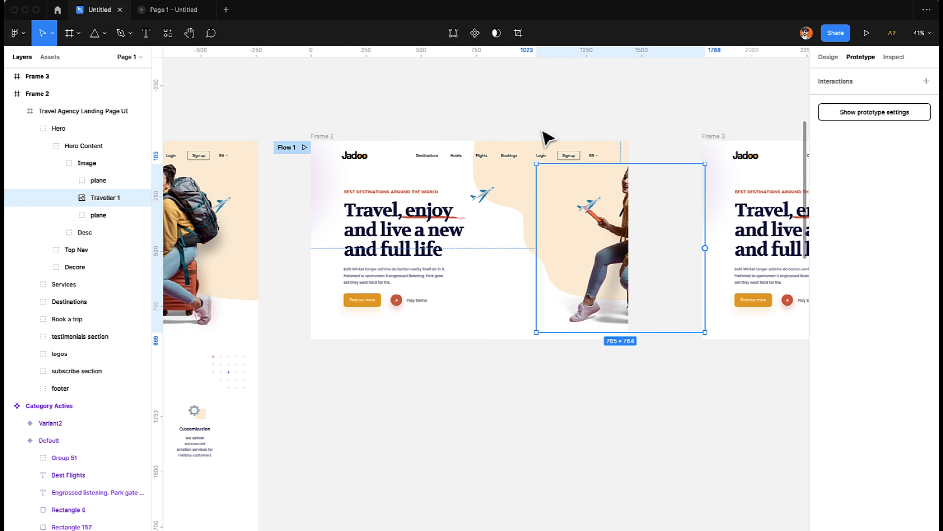
scroll(545, 137, right, 7)
click(539, 89)
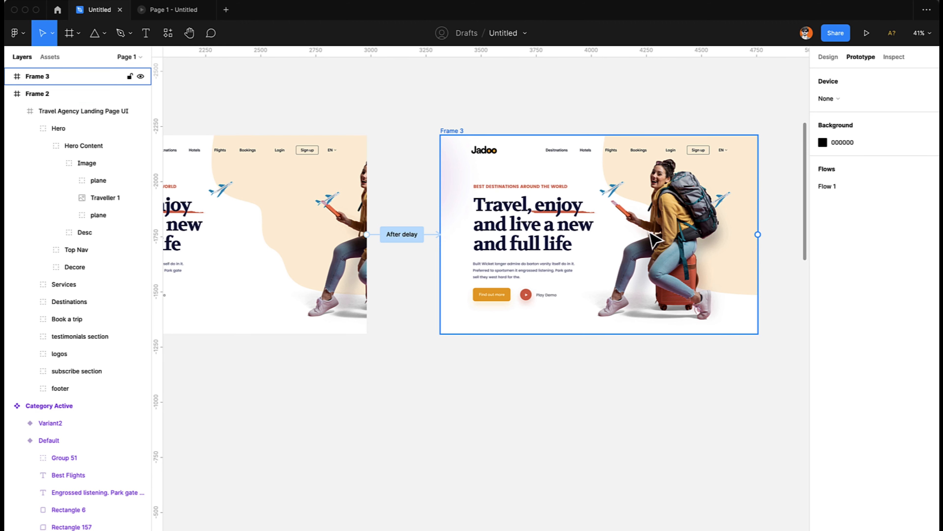
Play the prototype to check how the traveller image slides into the hero section, then return to the design file.
scroll(259, 241, left, 5)
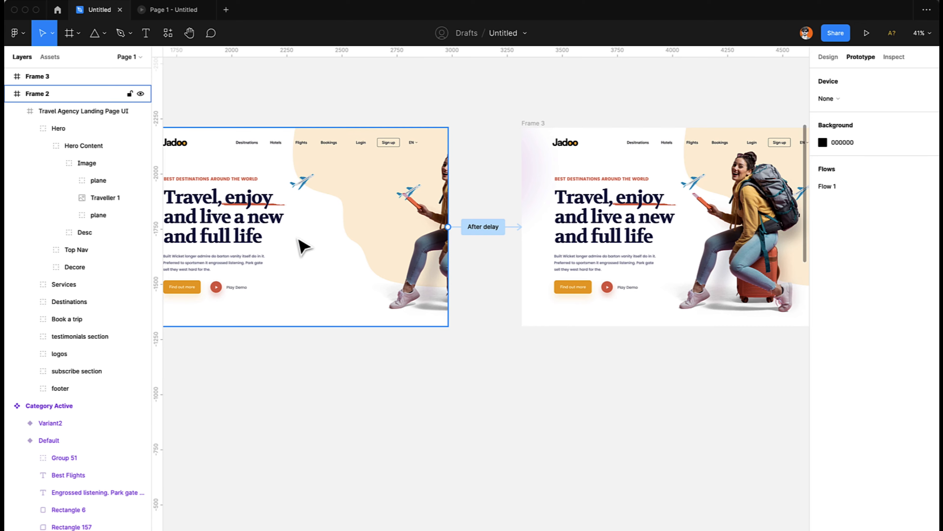
scroll(304, 245, right, 10)
click(172, 9)
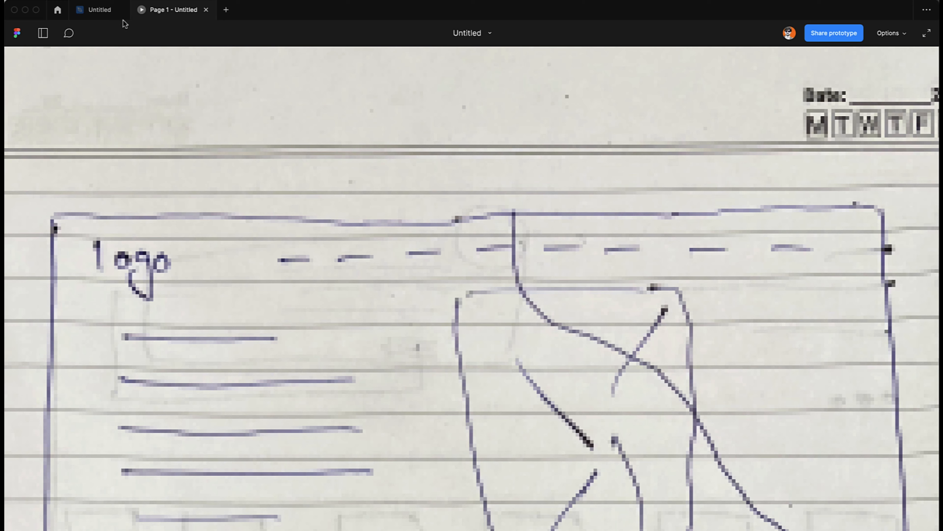
click(99, 10)
click(866, 34)
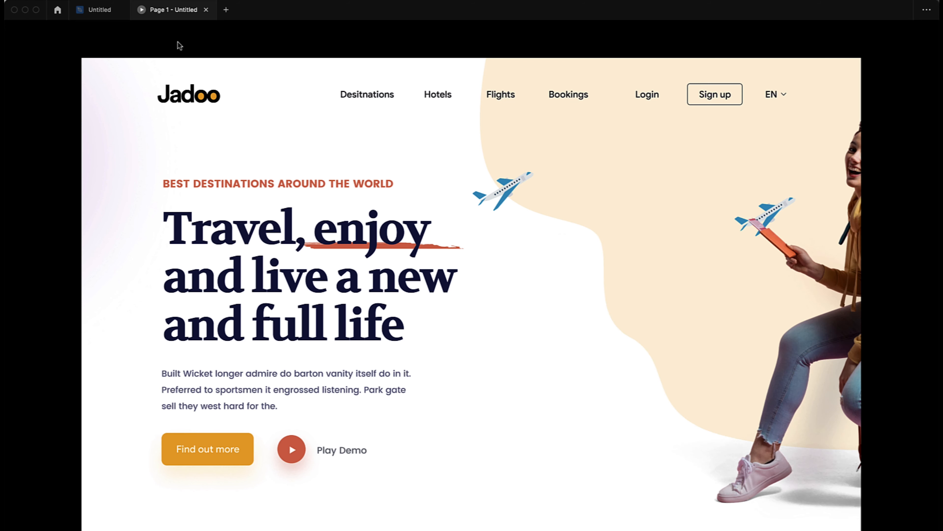
click(90, 9)
Move the Traveller 1 image back inside Frame 2's hero section, to about X 539.
scroll(348, 317, left, 4)
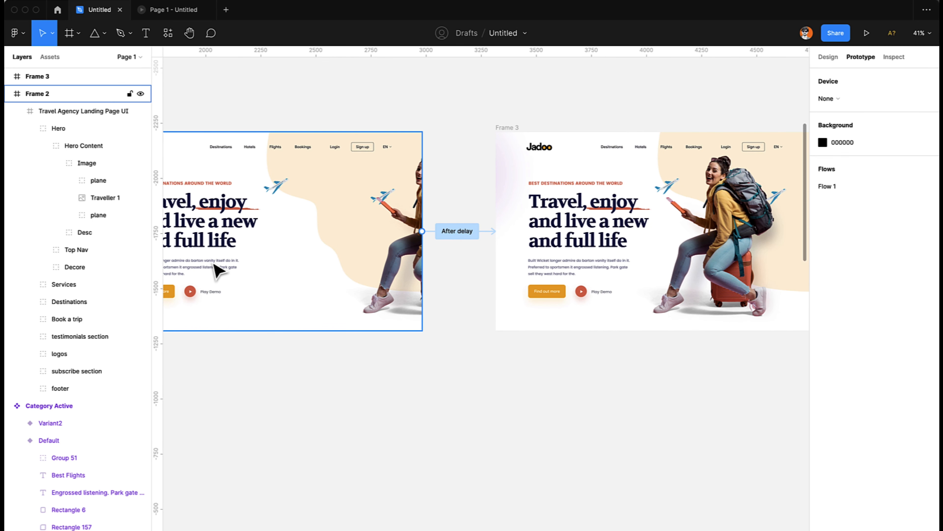
click(669, 260)
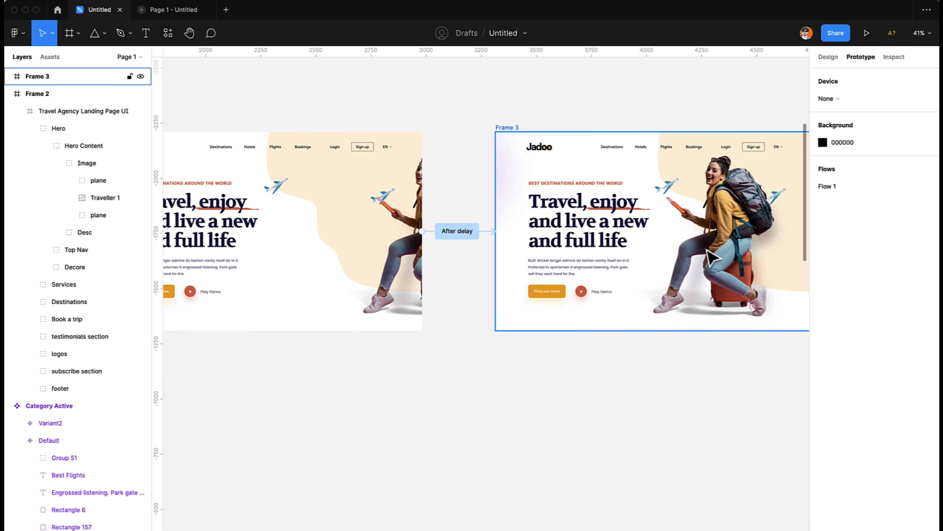
scroll(626, 189, right, 3)
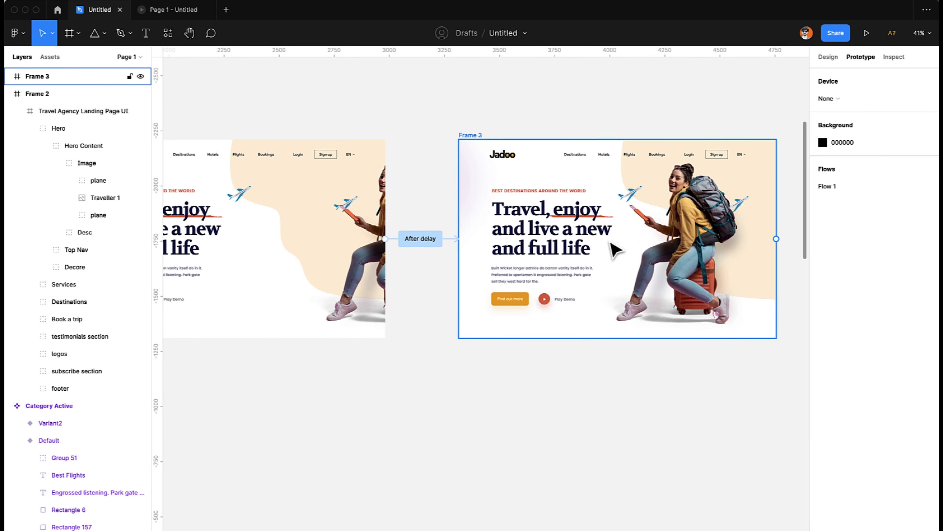
scroll(596, 244, left, 3)
click(475, 264)
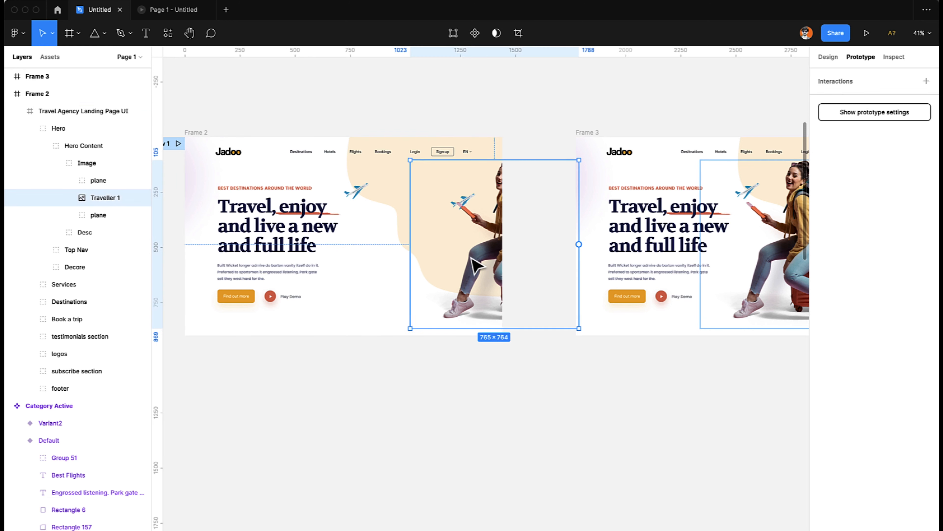
drag(483, 265, 376, 266)
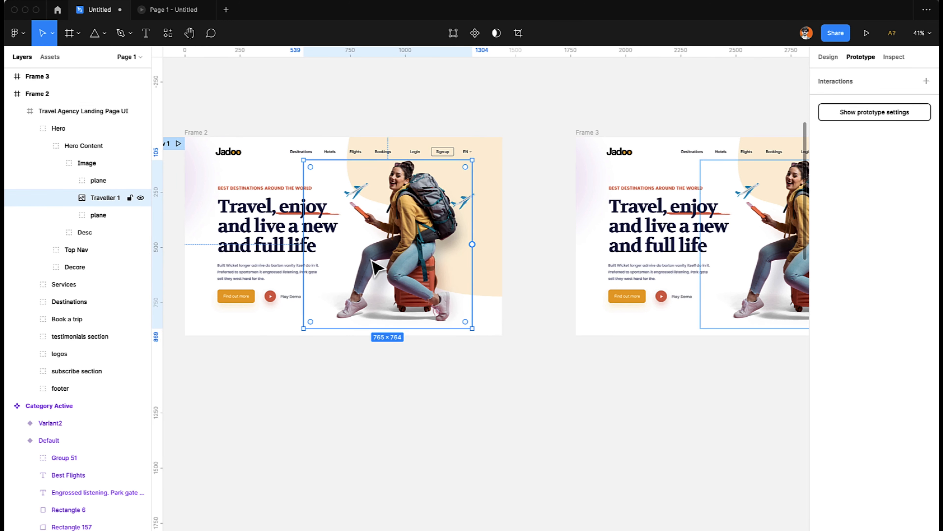
Set the layer opacity of the Traveller 1 image in Frame 2 to 0%.
click(833, 57)
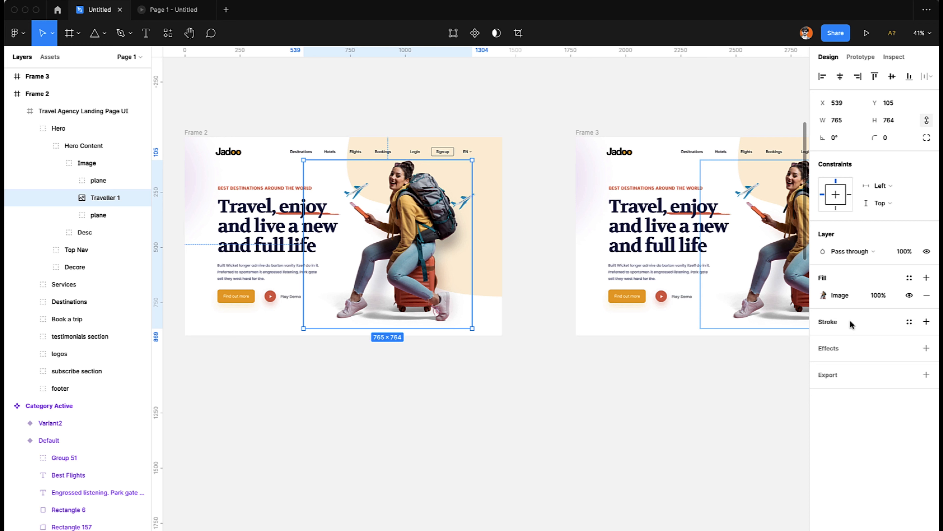
key(0)
key(0)
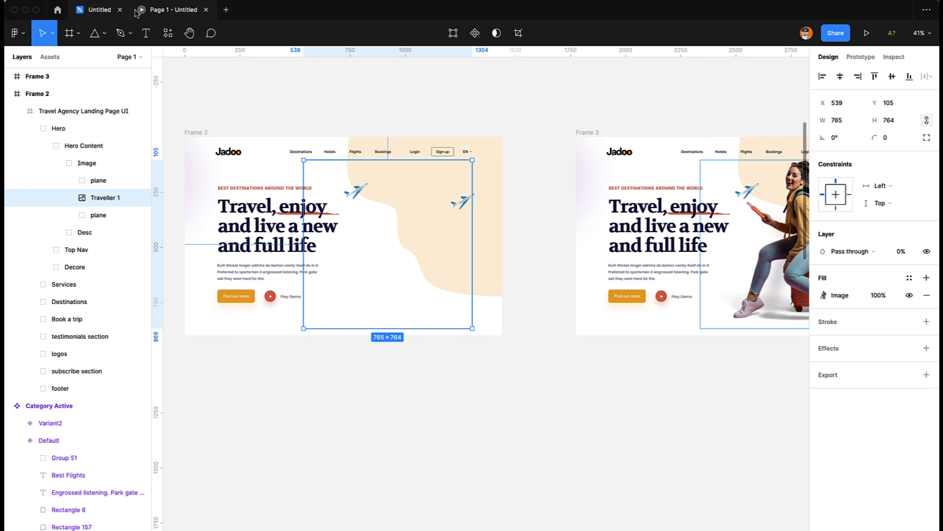
Preview the prototype and compare it with both frames to check the traveller image's fade-in.
click(145, 14)
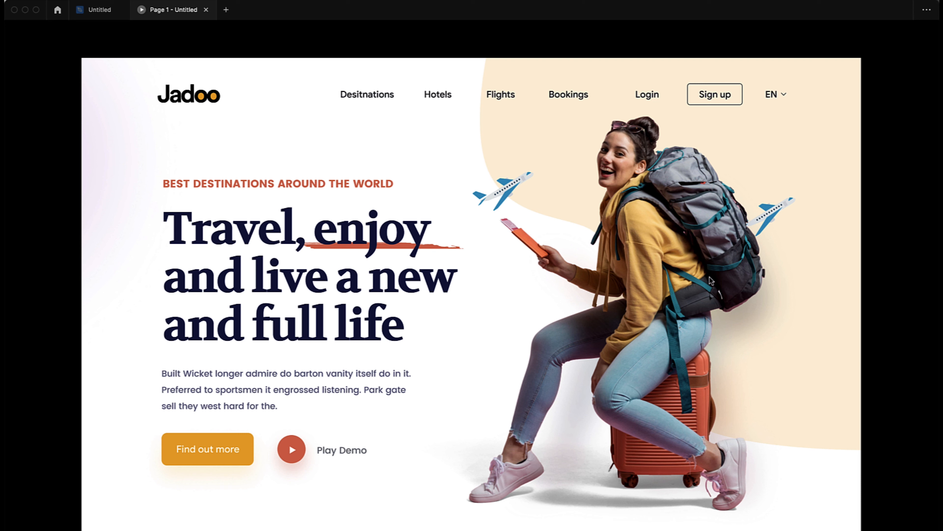
click(90, 10)
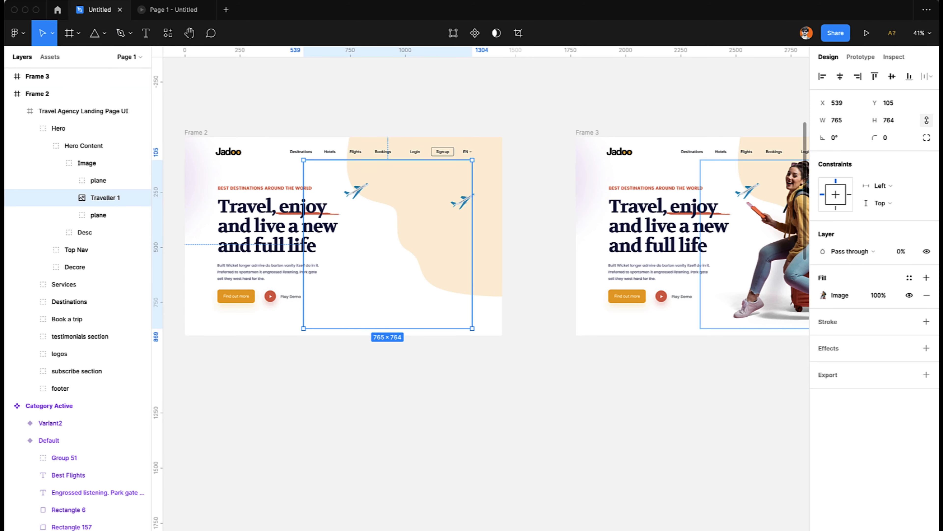
scroll(761, 242, right, 5)
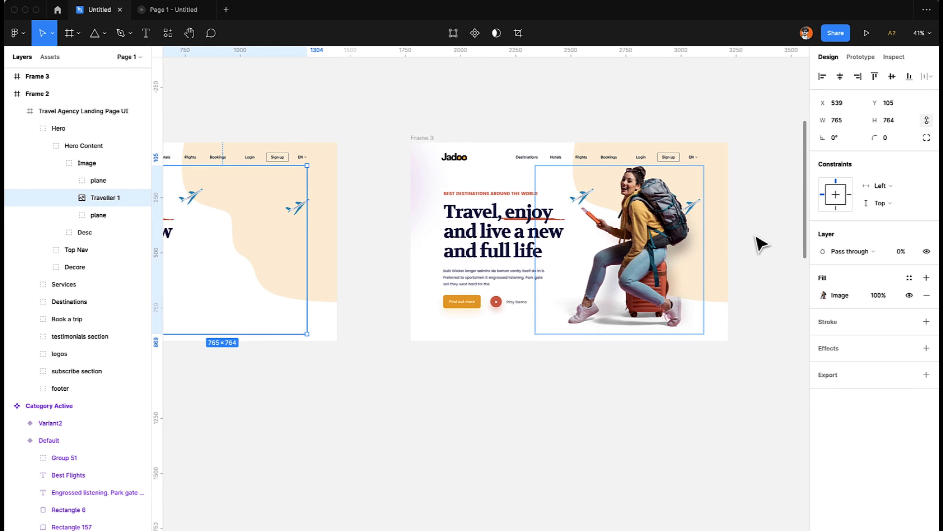
scroll(641, 262, left, 10)
click(186, 11)
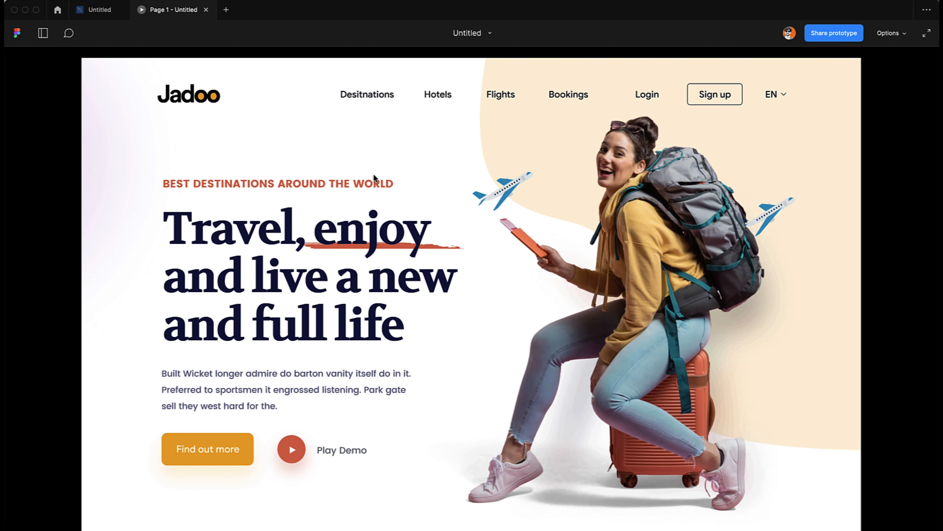
Move the plane beside the headline in Frame 2 beyond the frame's lower-left corner, to about X -148, Y 969.
click(99, 9)
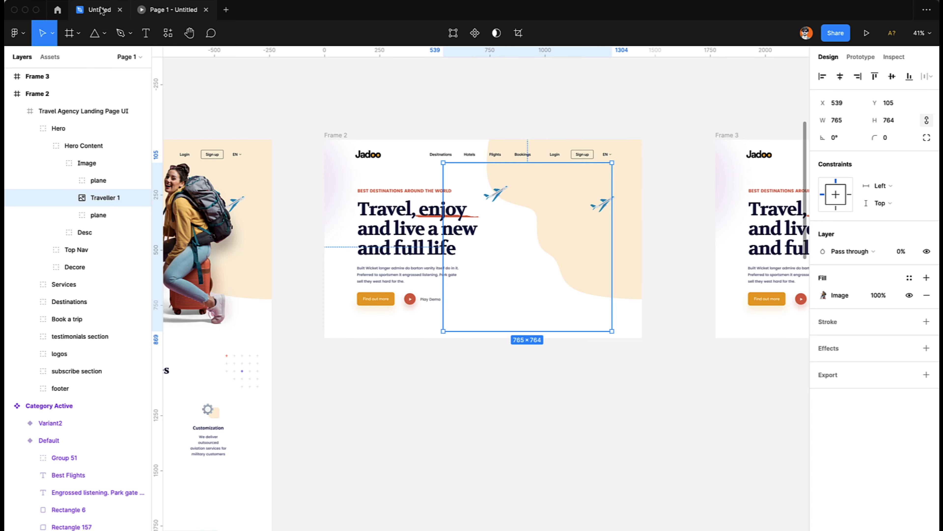
click(498, 461)
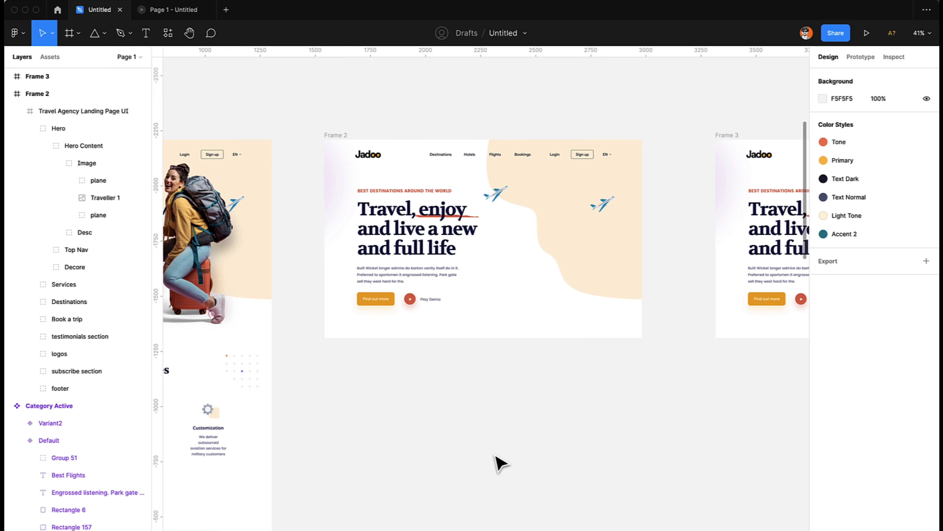
click(610, 199)
double_click(497, 191)
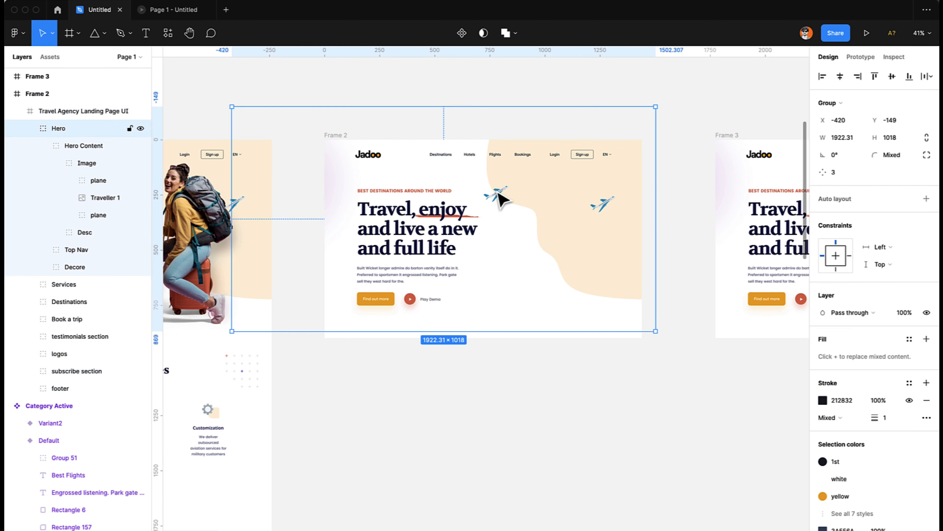
double_click(498, 191)
double_click(499, 193)
double_click(498, 193)
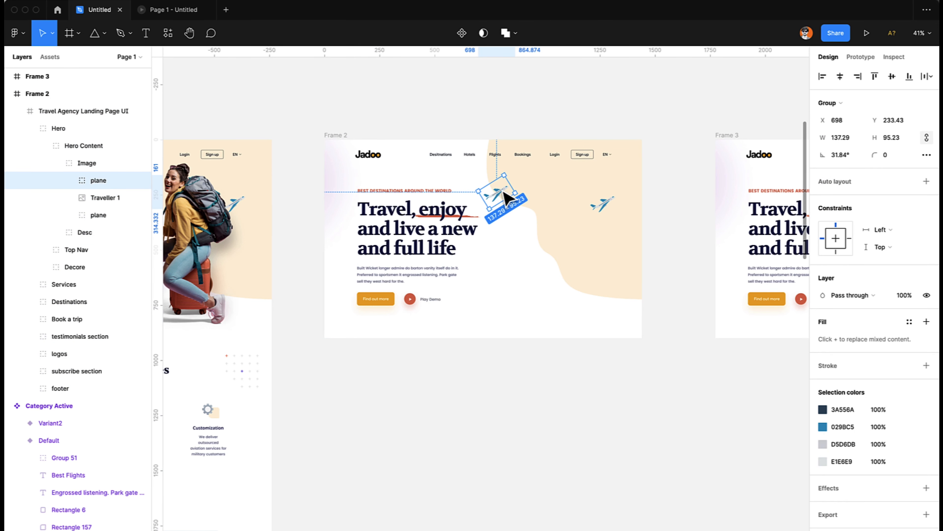
drag(505, 200, 338, 332)
key(shift+Left)
key(shift+Left)
key(shift+Left)
key(shift+Left)
key(shift+Left)
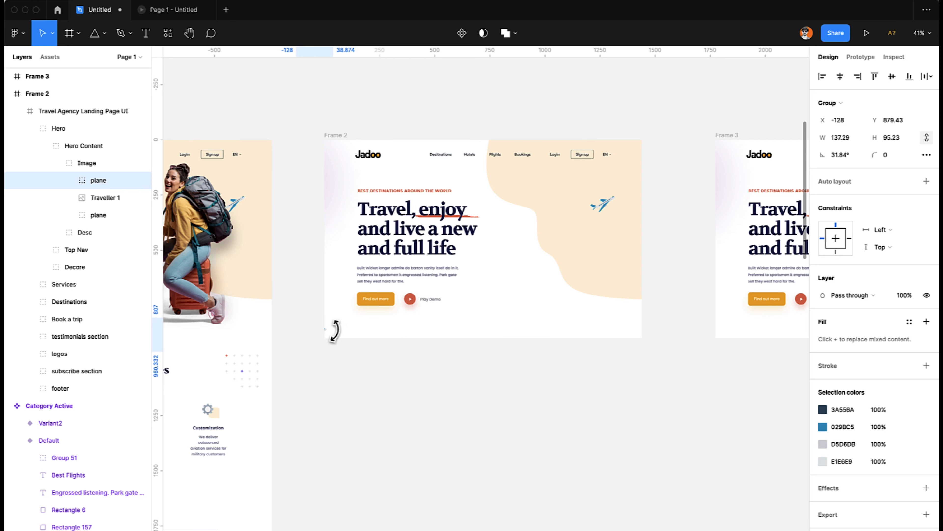
key(shift+Down)
key(shift+Down)
key(shift+Down)
key(shift+Down)
key(shift+Down)
key(shift+Down)
key(shift+Down)
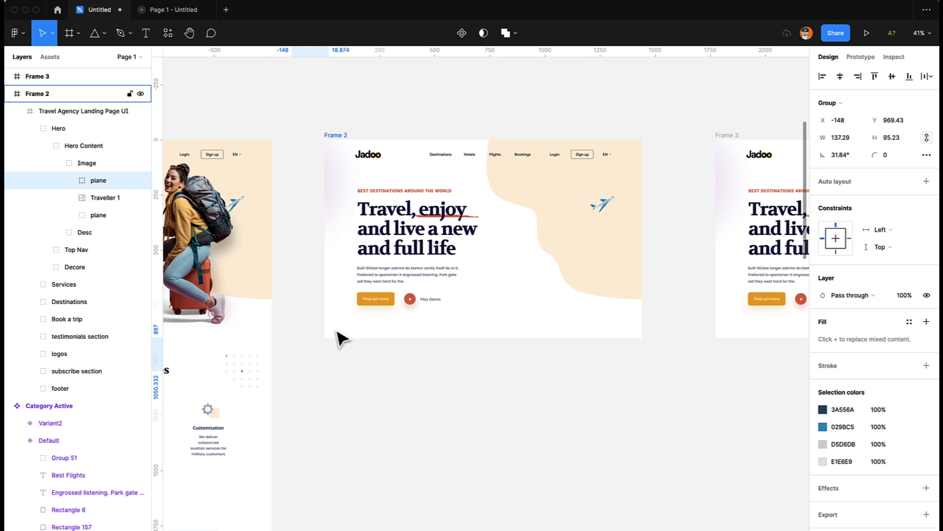
Check the prototype, and move the other plane in Frame 2 below the hero section, to about X 430, Y 982.
click(173, 10)
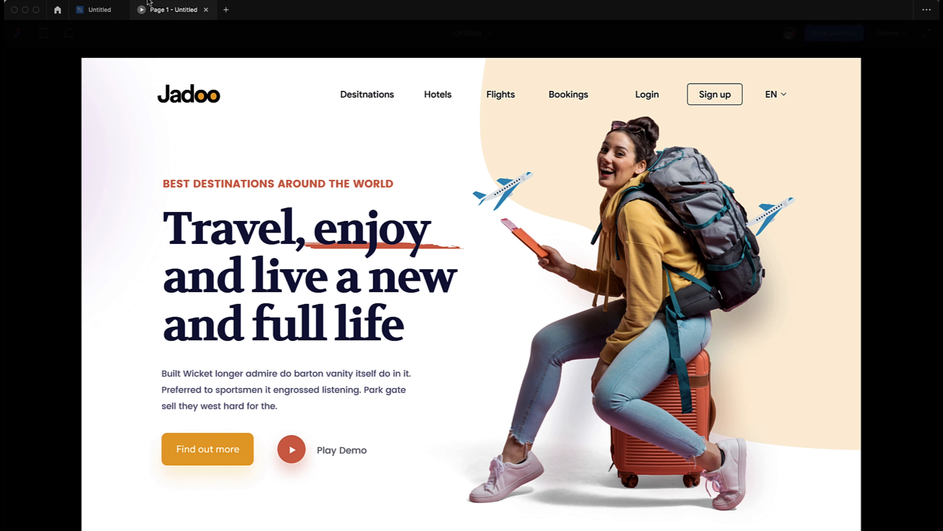
click(99, 9)
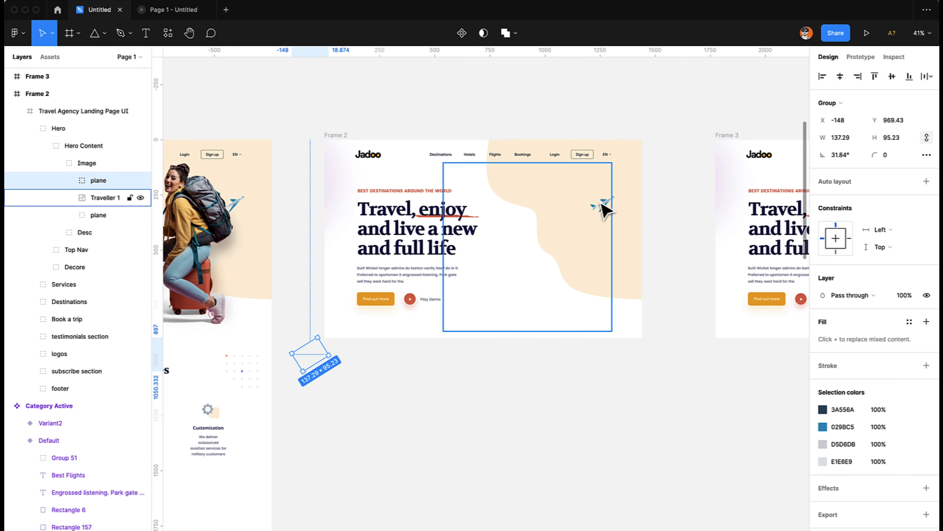
drag(609, 210, 605, 205)
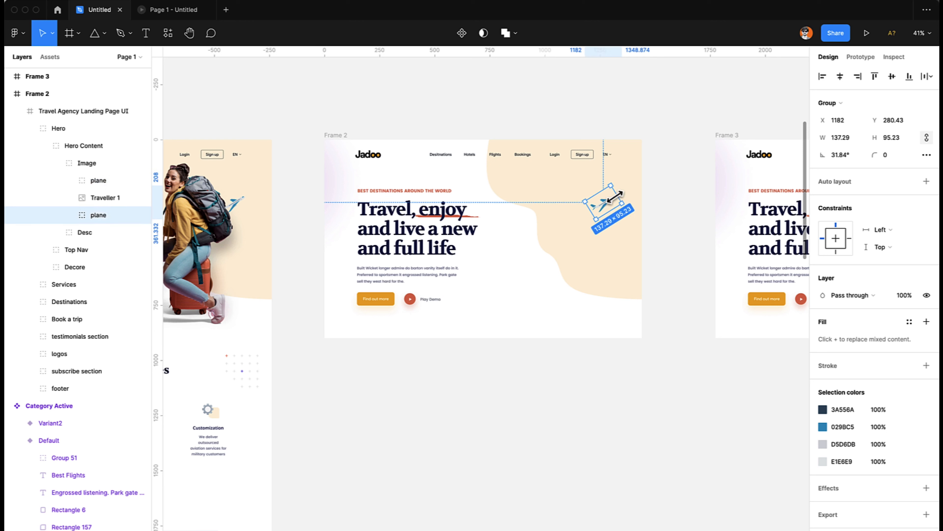
drag(621, 208, 451, 351)
key(shift+Down)
key(shift+Down)
key(shift+Down)
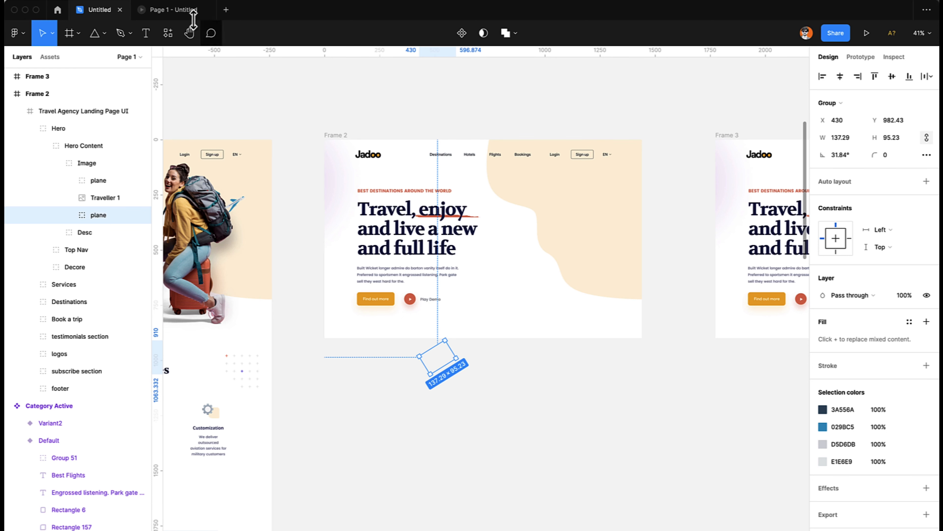
Turn off Clip content for Frame 2 and select the plane placed below its hero section.
click(338, 136)
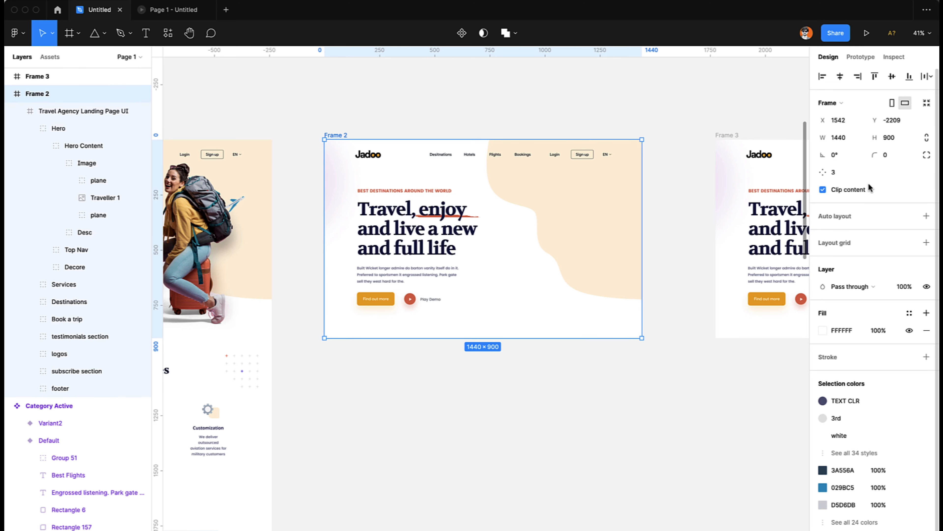
click(839, 189)
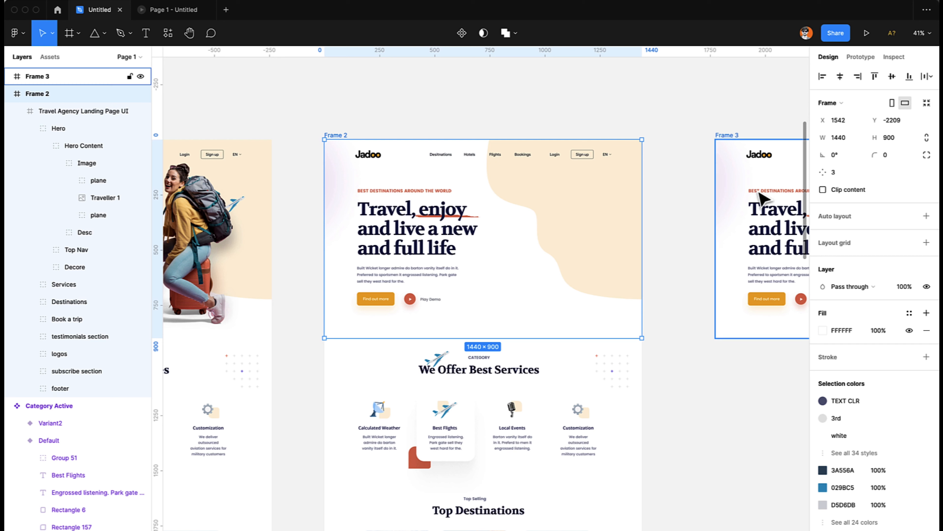
click(694, 370)
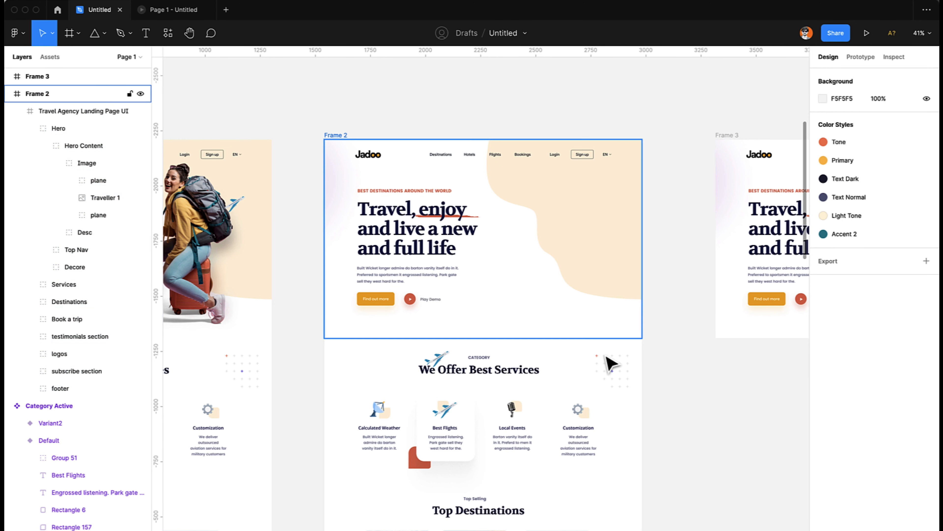
click(438, 358)
double_click(439, 359)
double_click(438, 359)
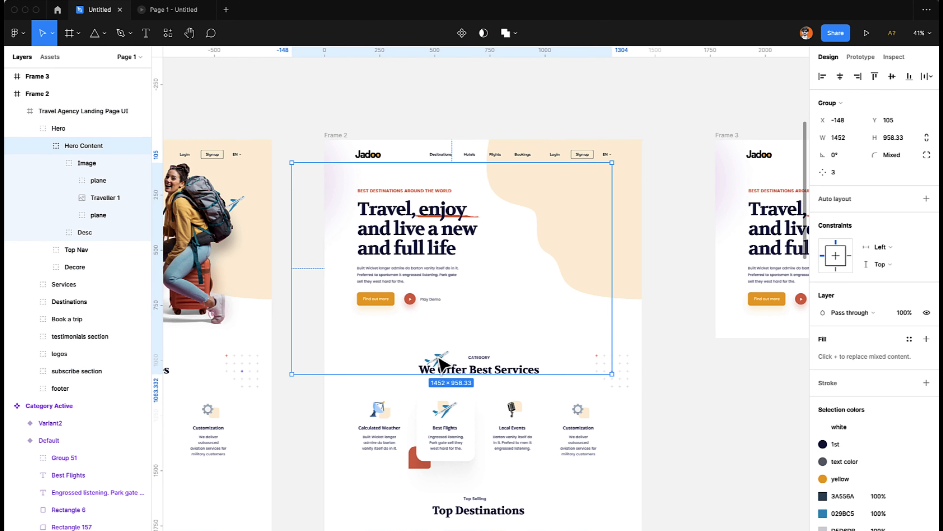
double_click(438, 359)
double_click(439, 359)
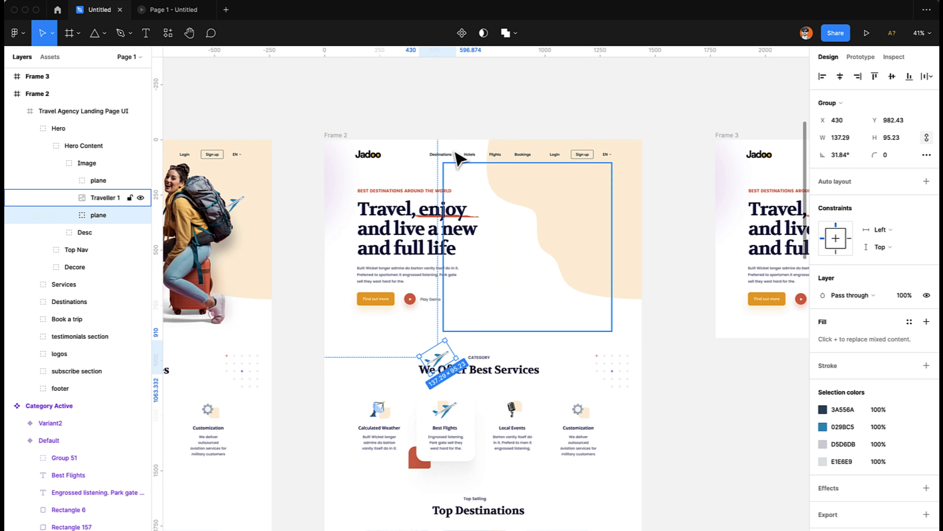
Move Frame 2's Desc text group horizontally past the frame's left edge, to about X -363.
click(421, 210)
scroll(418, 210, left, 5)
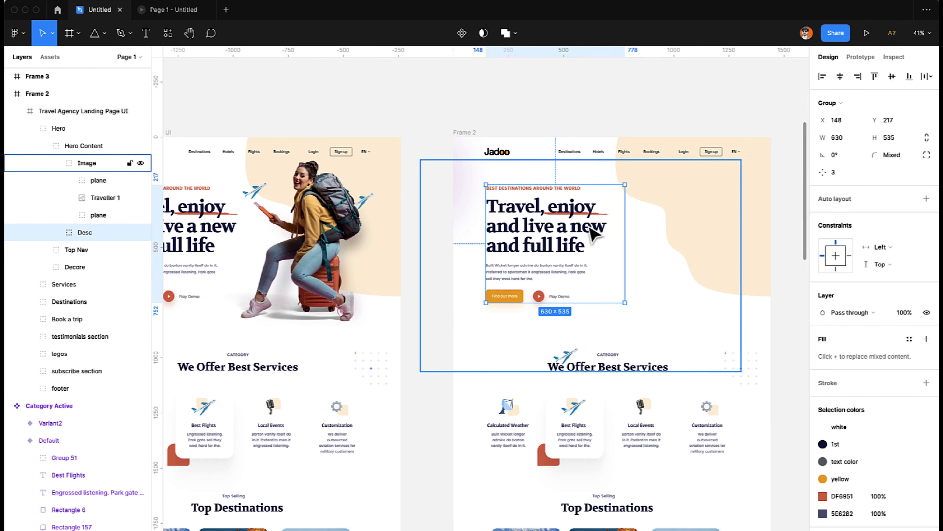
drag(594, 234, 479, 237)
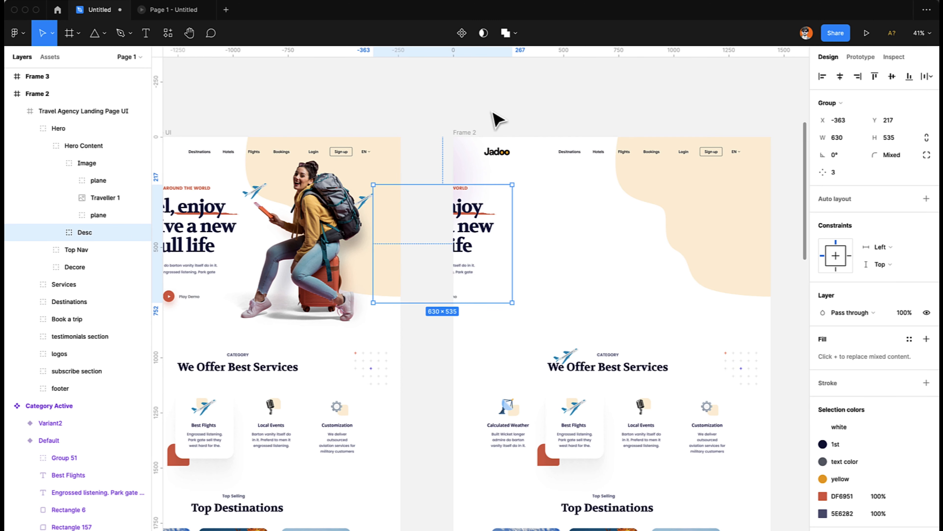
Turn off Clip content for the Travel Agency Landing Page UI frame nested in Frame 2.
click(461, 133)
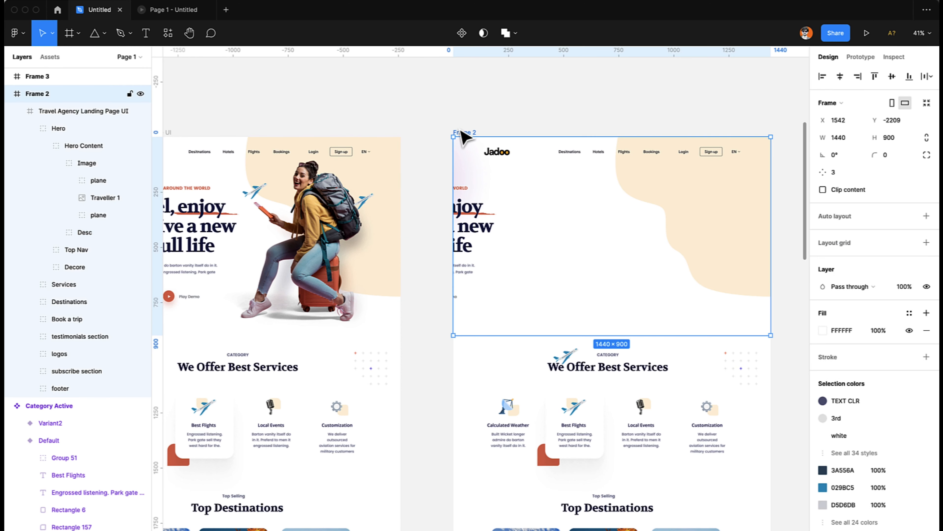
click(479, 234)
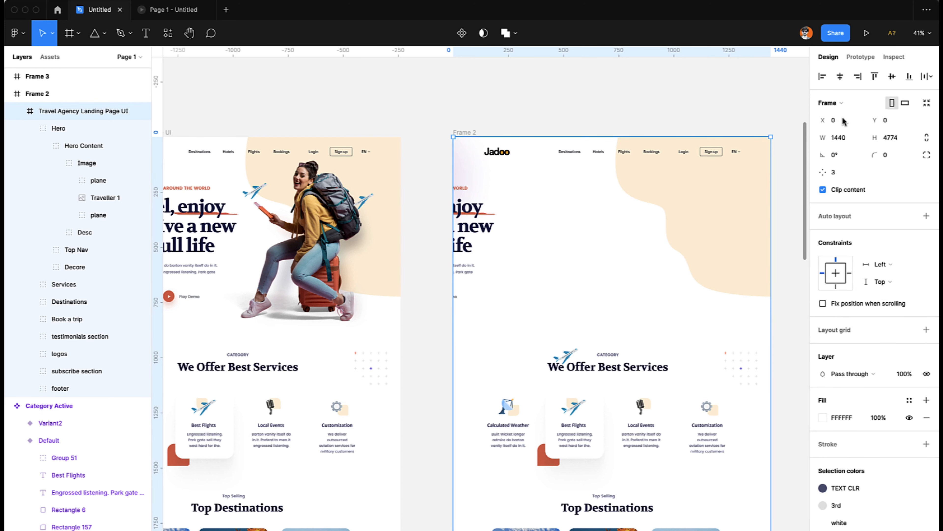
click(840, 191)
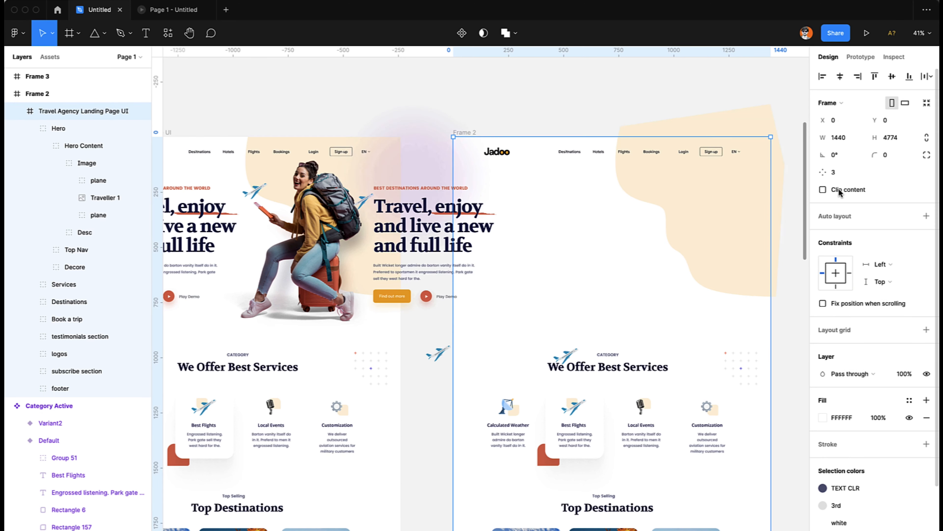
Try to move the Desc group completely outside Frame 2, and undo that move.
click(477, 223)
double_click(448, 229)
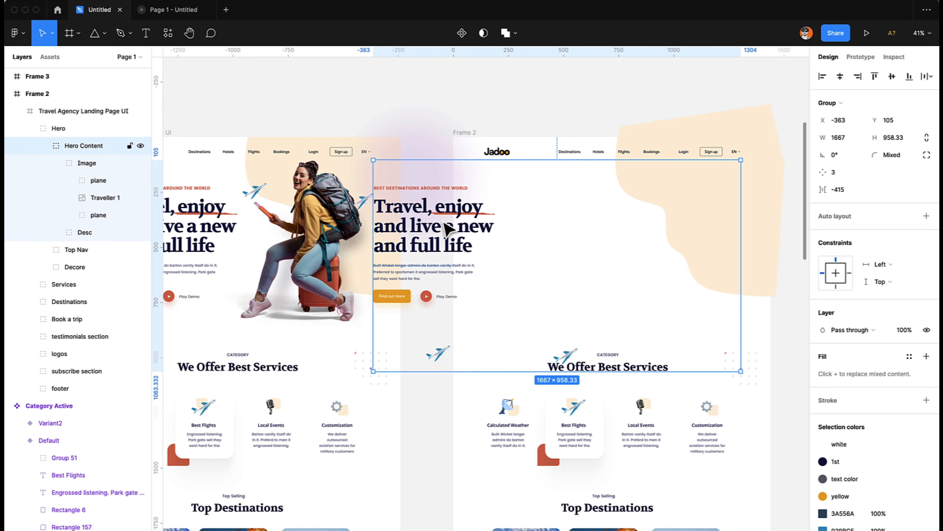
double_click(476, 227)
drag(479, 226, 441, 225)
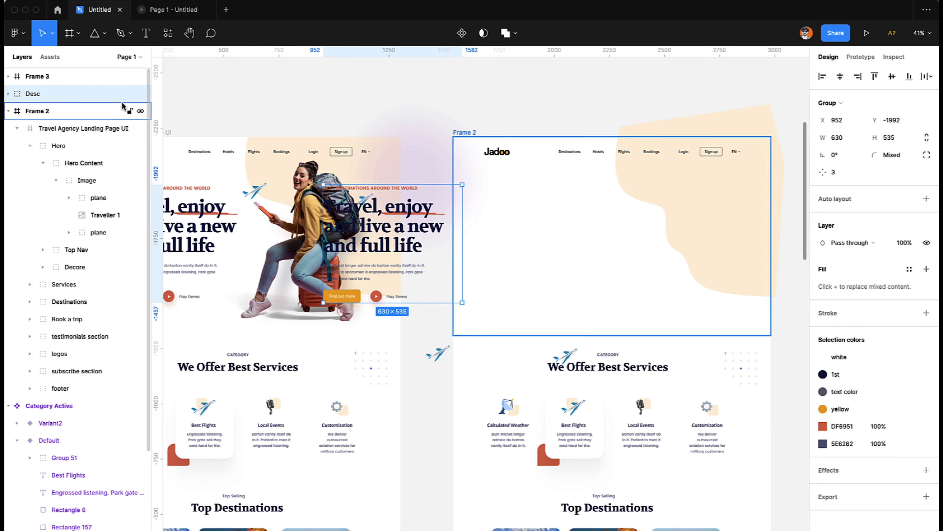
key(super+z)
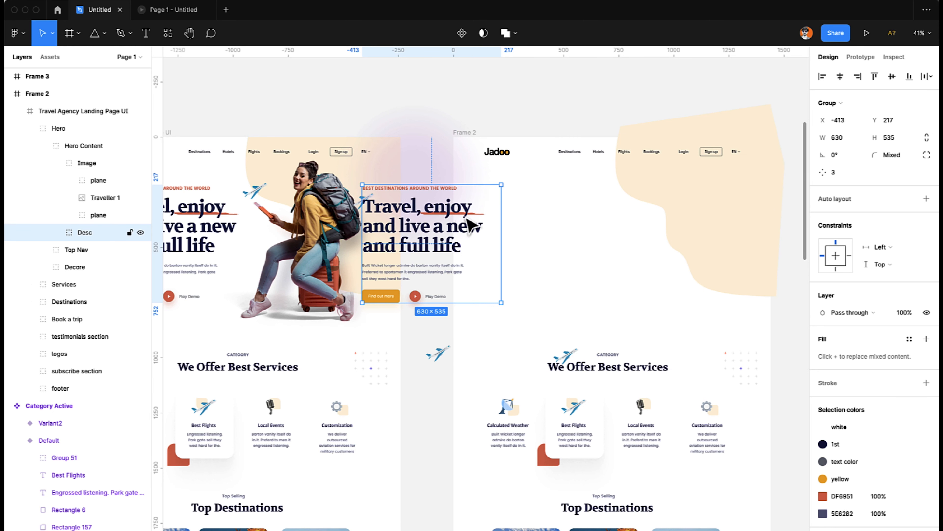
Nudge the Desc group further left while keeping it inside Frame 2's layer hierarchy, to X -443.
key(shift+Left)
key(shift+Left)
key(shift+Left)
key(shift+Left)
key(shift+Left)
key(shift+Left)
key(shift+Left)
key(shift+Left)
key(shift+Left)
key(shift+Left)
key(shift+Left)
key(shift+Right)
key(shift+Right)
key(shift+Right)
key(shift+Right)
key(shift+Right)
key(shift+Right)
key(shift+Right)
key(shift+Right)
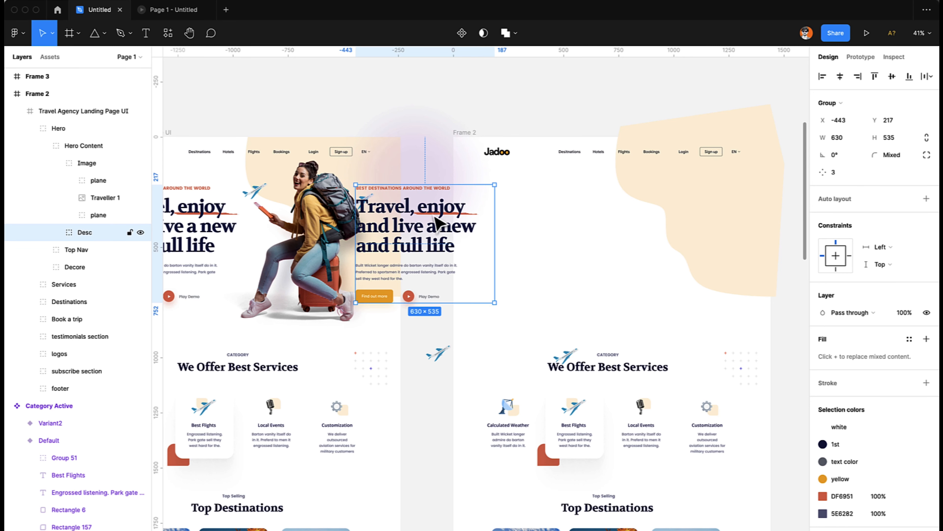
Try to move the Heading text of the Desc group further left on its own, and undo that move.
double_click(438, 222)
scroll(437, 222, left, 5)
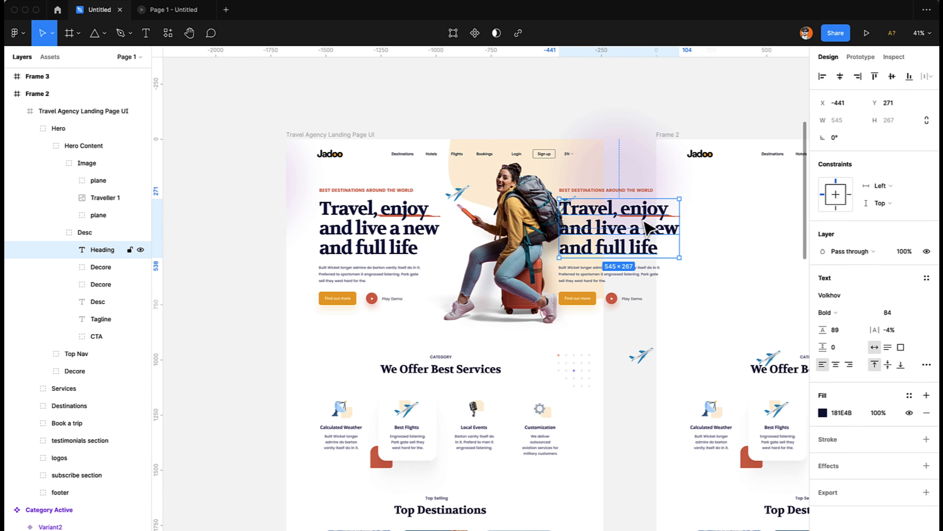
drag(671, 228, 558, 241)
key(super+z)
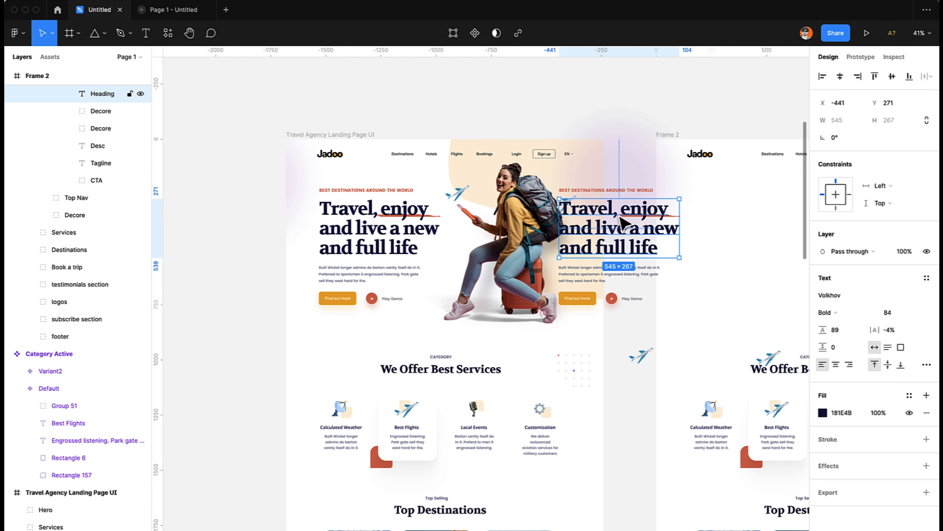
Select the Heading with its two Decore layers in the Desc group and nudge them left to about X -1071.
shift+click(95, 127)
key(shift+Left)
key(shift+Left)
key(shift+Left)
key(shift+Left)
key(shift+Left)
key(shift+Left)
key(shift+Left)
key(shift+Left)
key(shift+Left)
key(shift+Left)
key(shift+Left)
key(shift+Left)
key(shift+Left)
key(shift+Left)
key(shift+Left)
key(shift+Left)
key(shift+Left)
key(shift+Left)
key(shift+Left)
key(shift+Left)
key(shift+Left)
key(shift+Left)
key(shift+Left)
key(shift+Left)
key(shift+Left)
key(shift+Left)
key(shift+Left)
key(shift+Left)
key(shift+Left)
key(shift+Left)
key(shift+Left)
key(shift+Left)
key(shift+Left)
key(shift+Left)
key(shift+Left)
key(shift+Left)
key(shift+Left)
key(shift+Left)
key(shift+Left)
key(shift+Left)
key(shift+Left)
key(shift+Left)
key(shift+Left)
key(shift+Left)
key(shift+Left)
key(shift+Left)
key(shift+Left)
key(shift+Left)
key(shift+Left)
key(shift+Left)
key(shift+Left)
key(shift+Left)
key(shift+Left)
key(shift+Left)
key(shift+Left)
key(shift+Left)
key(shift+Left)
key(shift+Left)
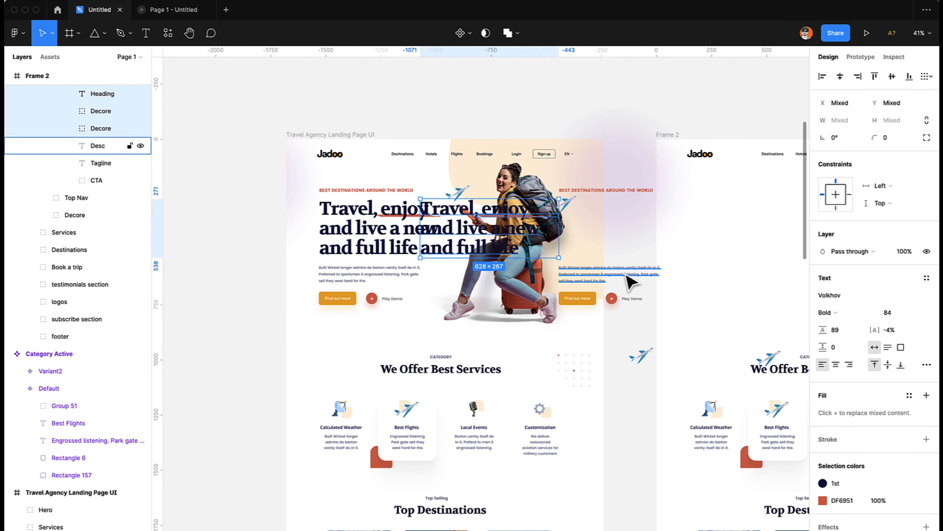
Move the original Travel Agency Landing Page UI frame far left of Frame 2, to about X -4129.
scroll(335, 138, down, 5)
scroll(335, 137, left, 4)
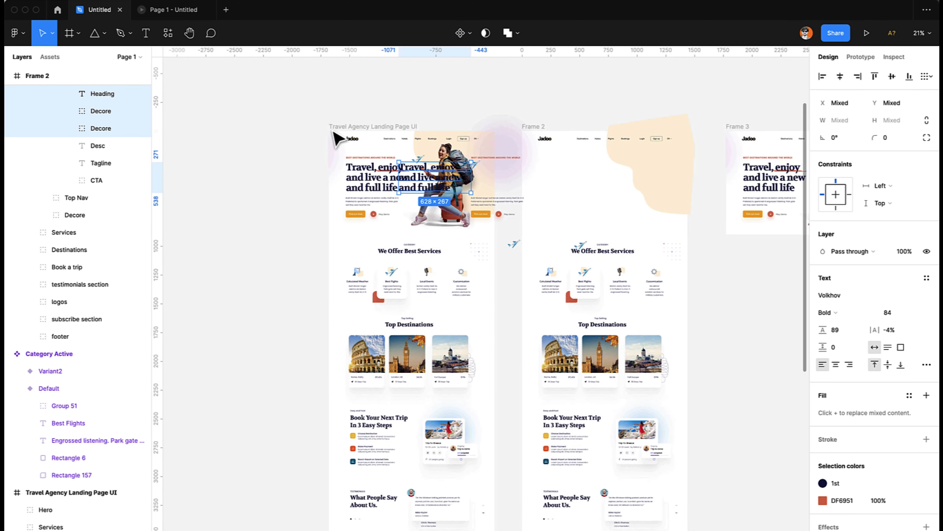
click(431, 130)
drag(456, 132, 180, 134)
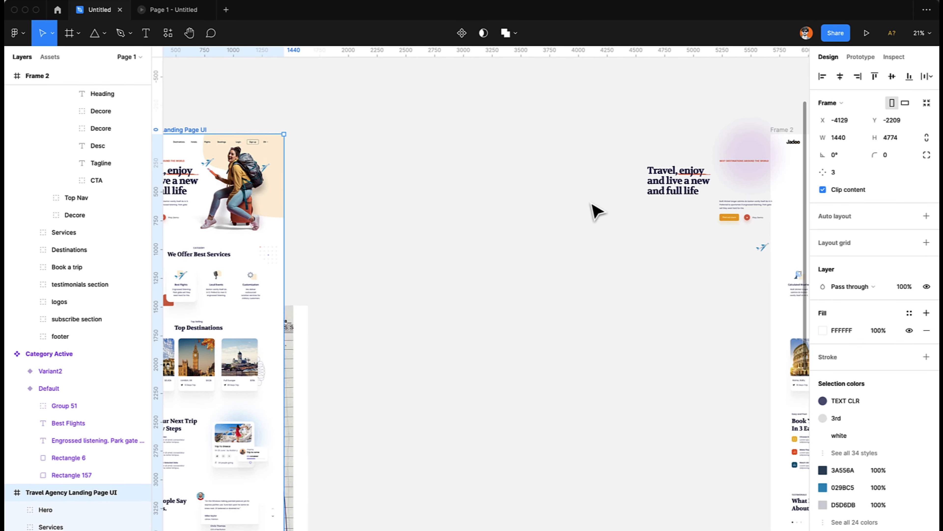
Move the Desc paragraph text horizontally left beyond the heading, to about X -2095.
scroll(596, 211, up, 5)
scroll(596, 211, left, 4)
scroll(596, 211, up, 3)
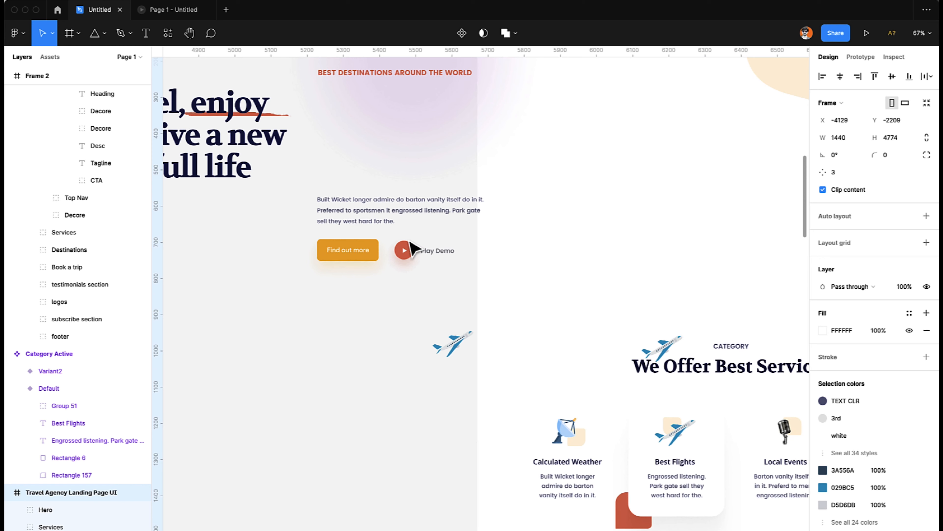
click(395, 218)
click(395, 219)
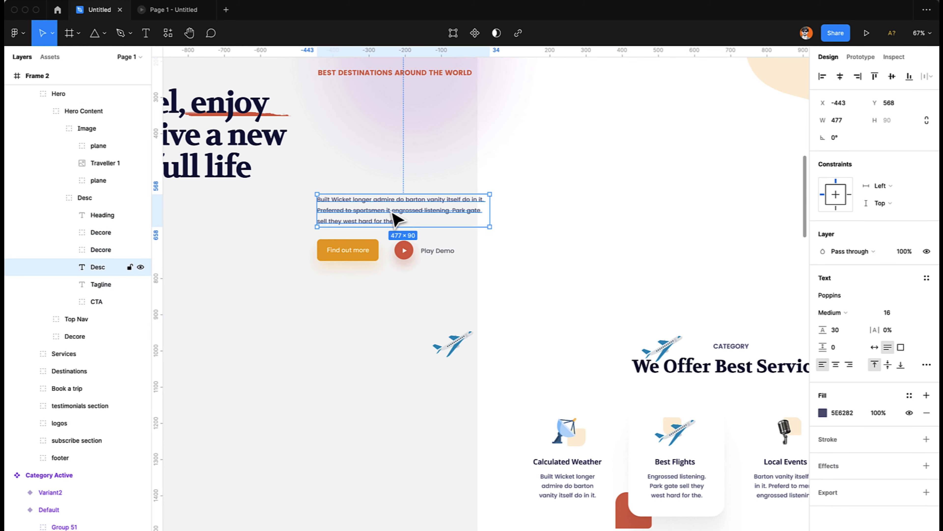
scroll(397, 219, up, 2)
scroll(598, 197, down, 5)
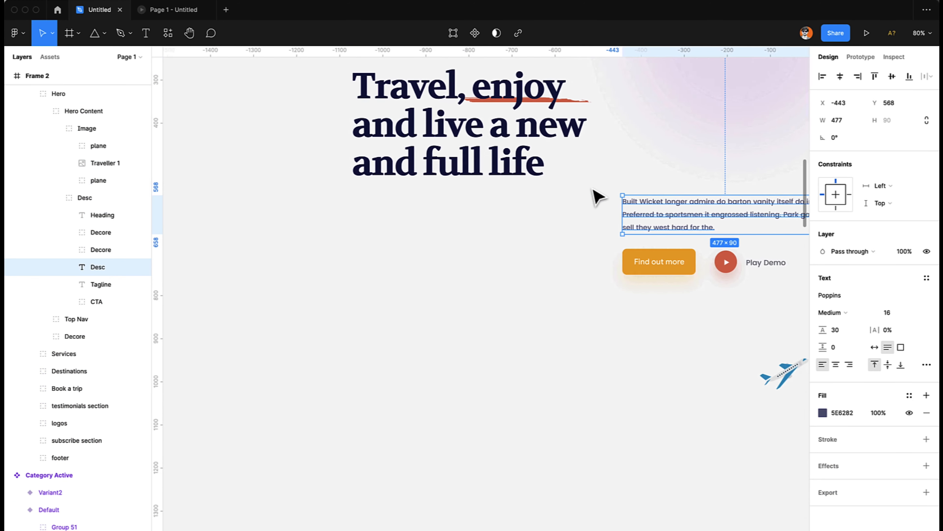
drag(679, 200, 378, 220)
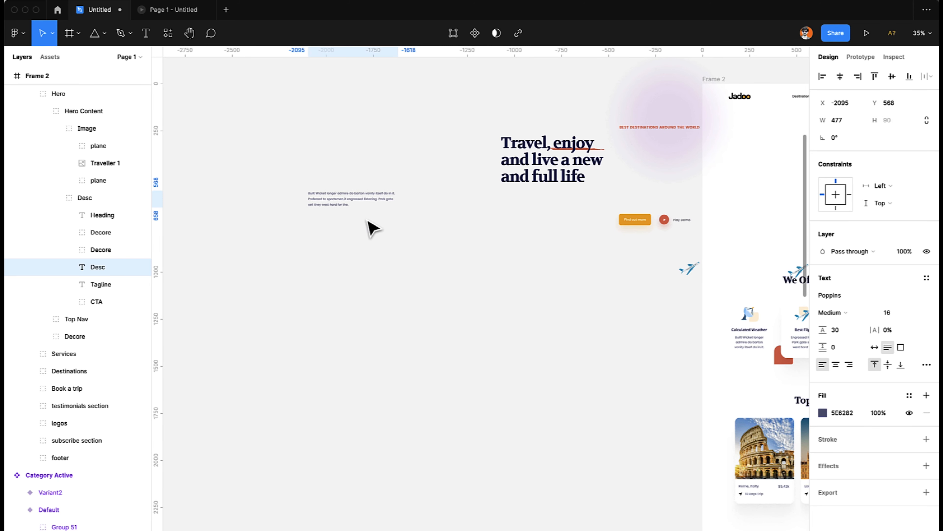
Move the "Find out more" button group inside CTA horizontally left, to about X -1338.
click(637, 226)
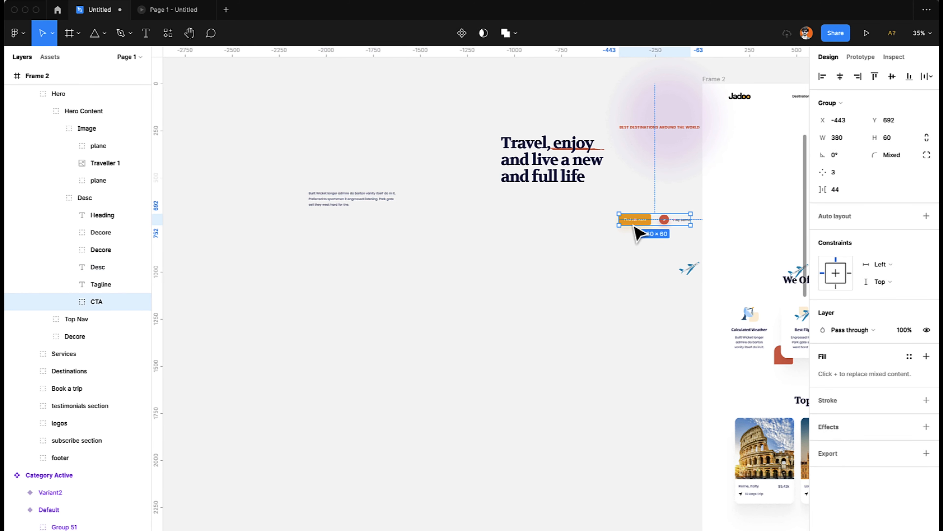
double_click(648, 223)
drag(648, 223, 479, 244)
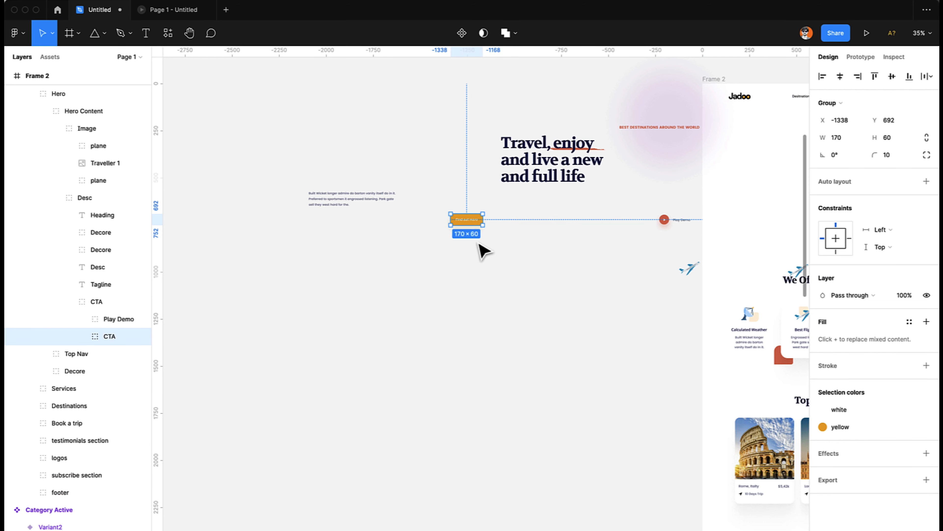
Move the Play Demo group inside CTA horizontally left to about X -2580 and preview the prototype.
drag(693, 220, 245, 254)
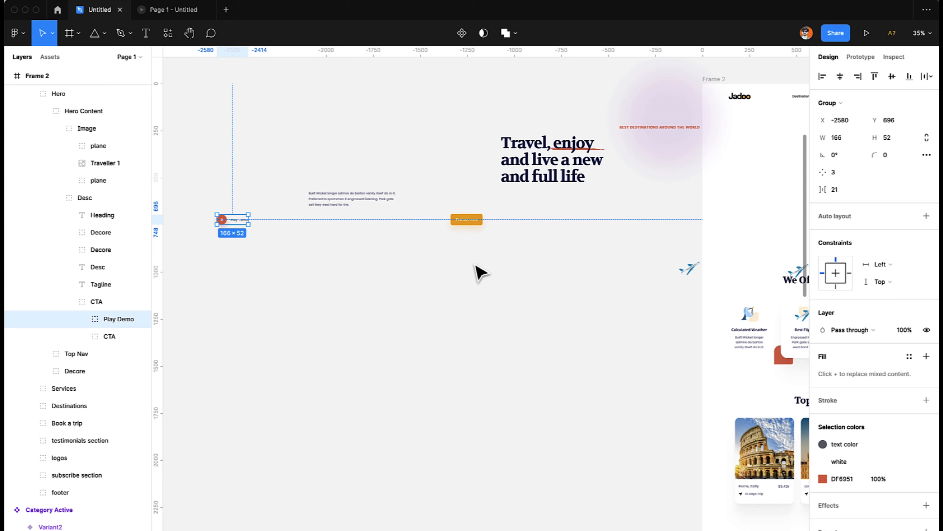
scroll(481, 273, right, 6)
scroll(481, 273, up, 2)
click(165, 11)
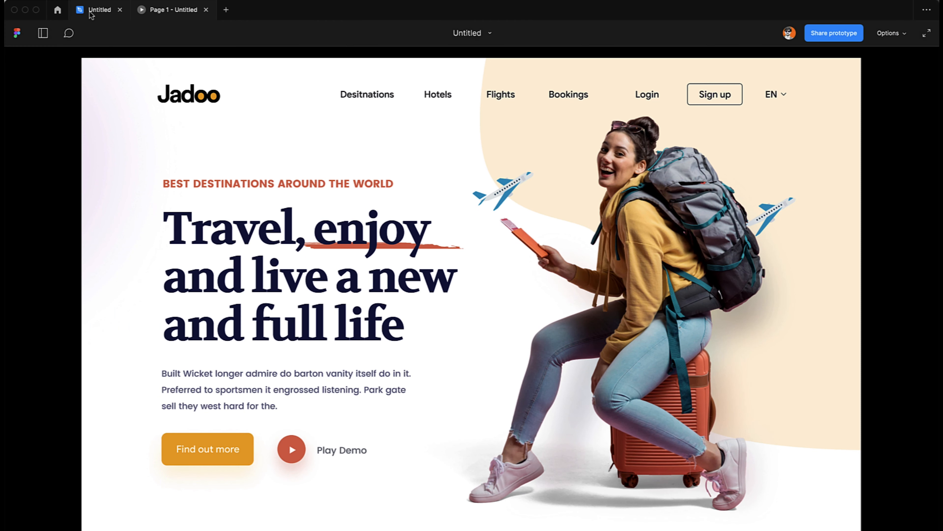
click(99, 9)
Move the blurred purple Ellipse 8 left of Frame 2, enlarge it to about 1217 × 1263, and preview the prototype.
scroll(268, 295, left, 10)
scroll(268, 295, right, 1)
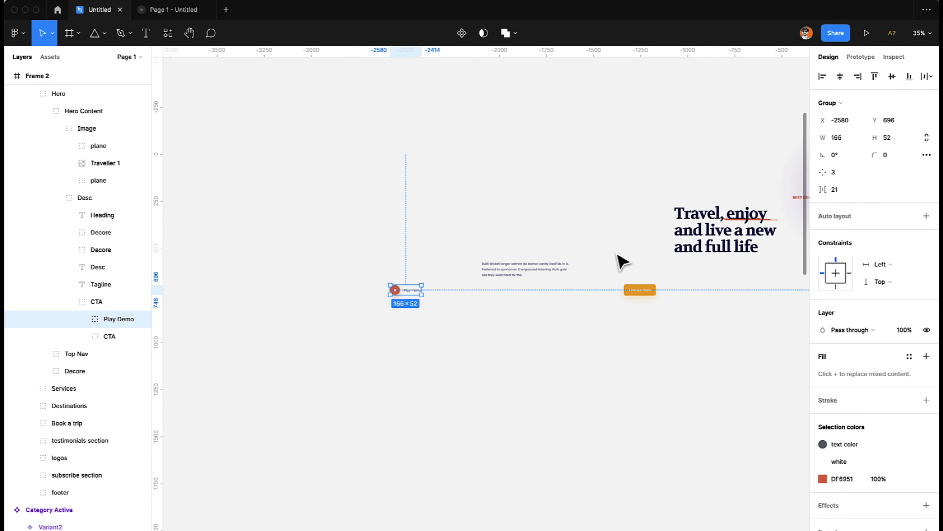
scroll(538, 277, right, 10)
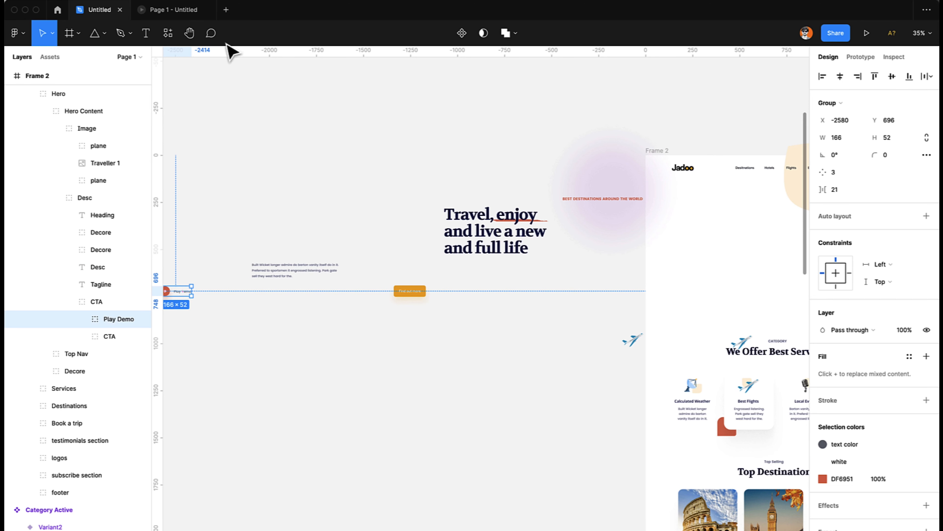
scroll(480, 261, up, 5)
scroll(481, 261, right, 5)
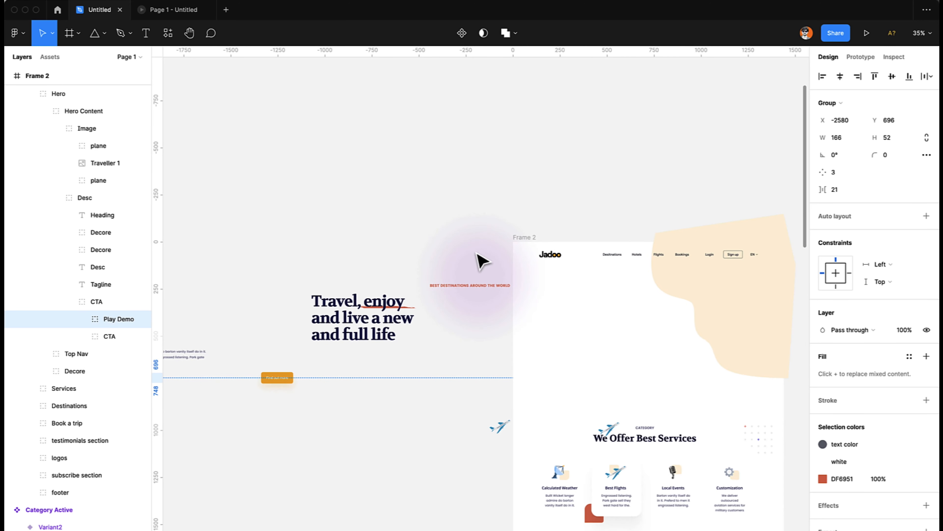
click(487, 265)
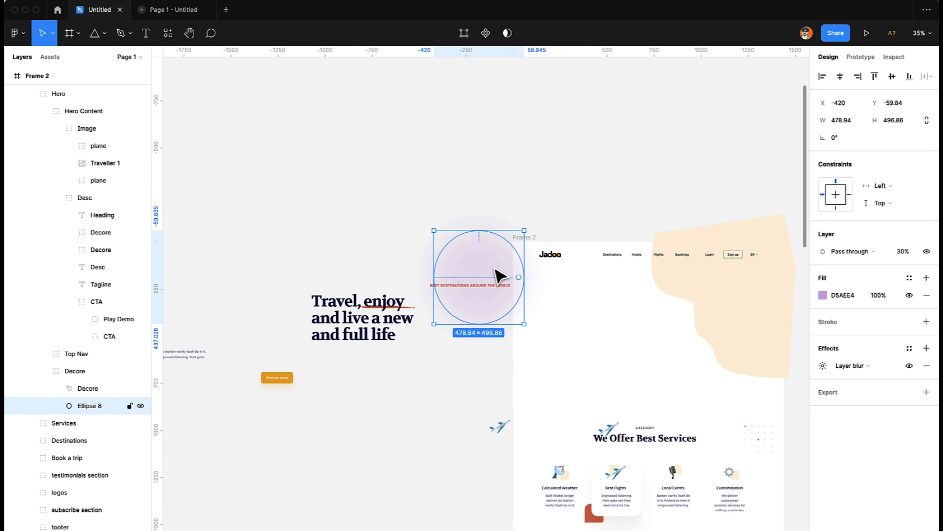
drag(497, 277, 391, 271)
drag(422, 230, 490, 178)
click(492, 164)
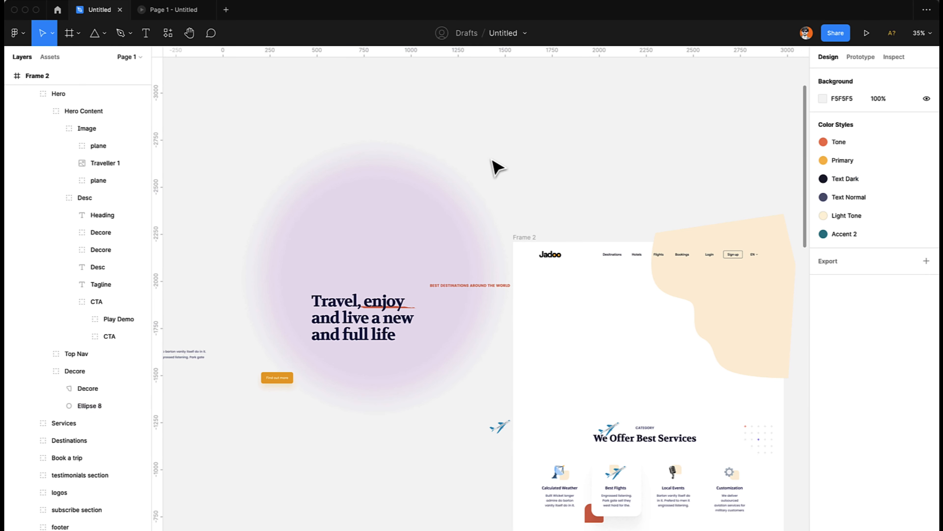
click(169, 10)
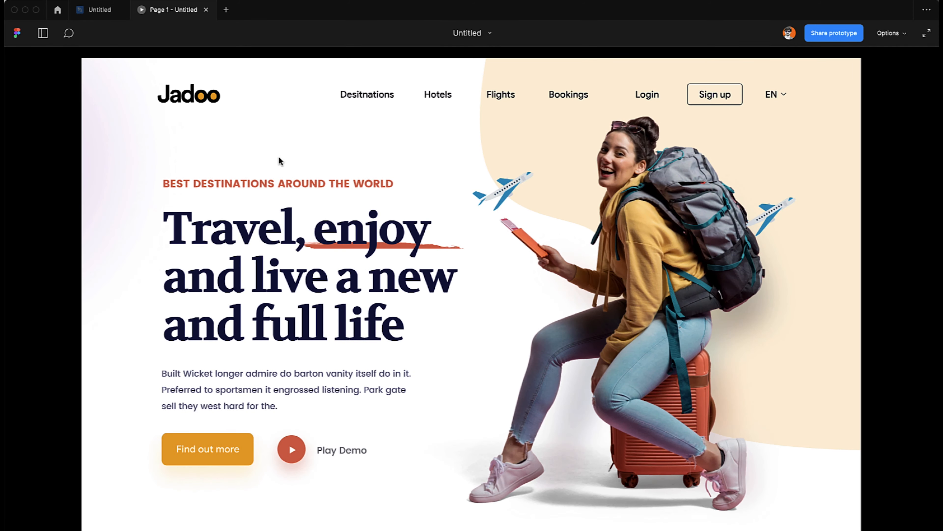
click(100, 9)
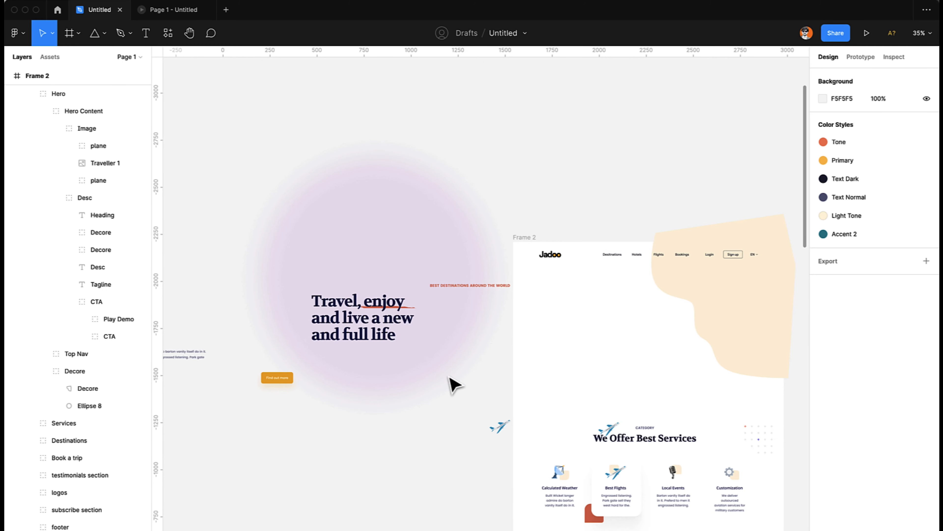
Move the enlarged Ellipse 8 right to about X -618, across Frame 2's left edge, and replay the prototype from the start.
drag(374, 246, 509, 256)
click(154, 10)
key(r)
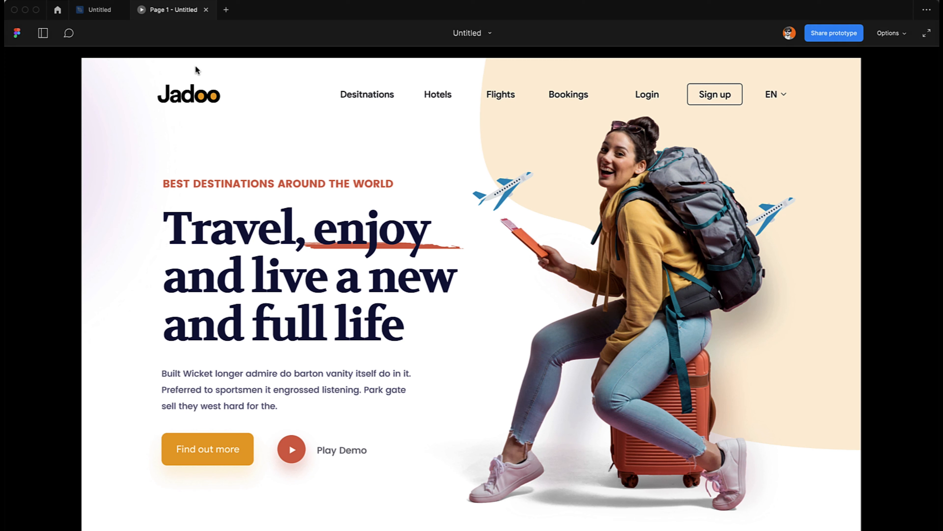
key(r)
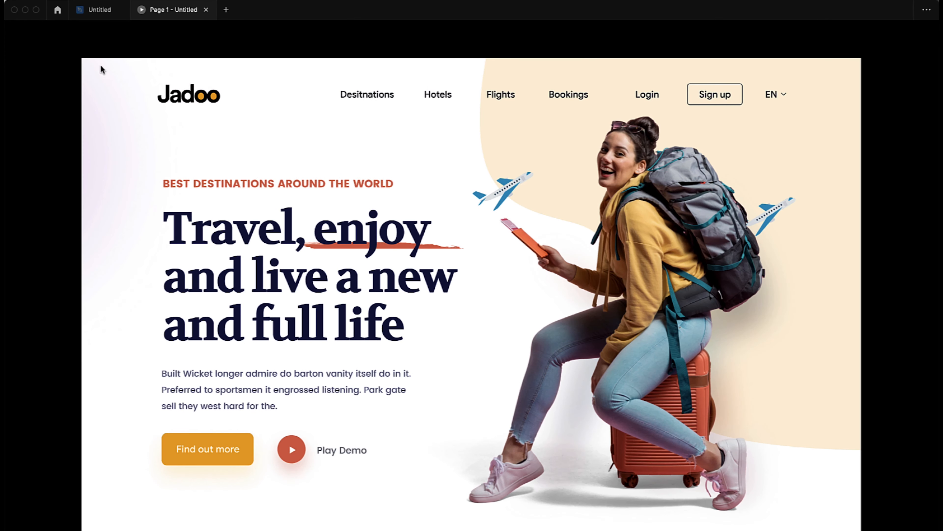
click(100, 9)
drag(455, 246, 562, 288)
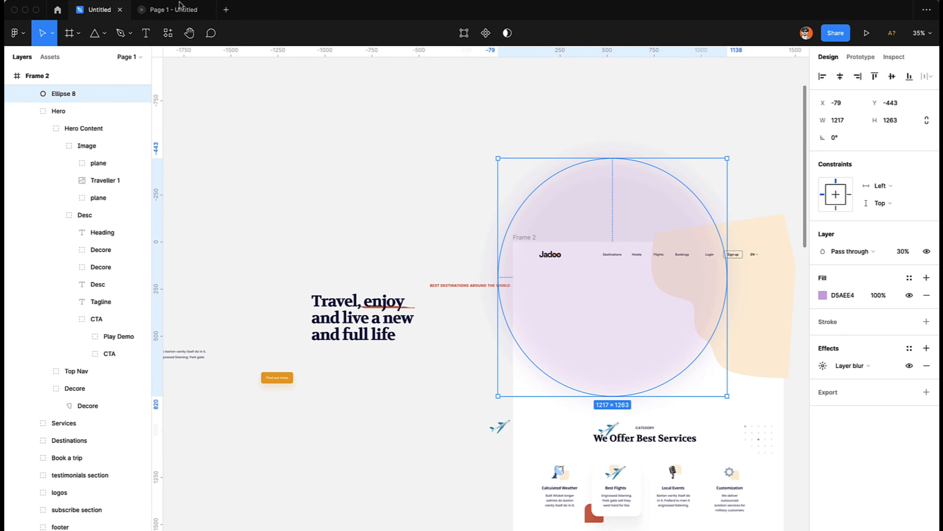
key(ctrl+z)
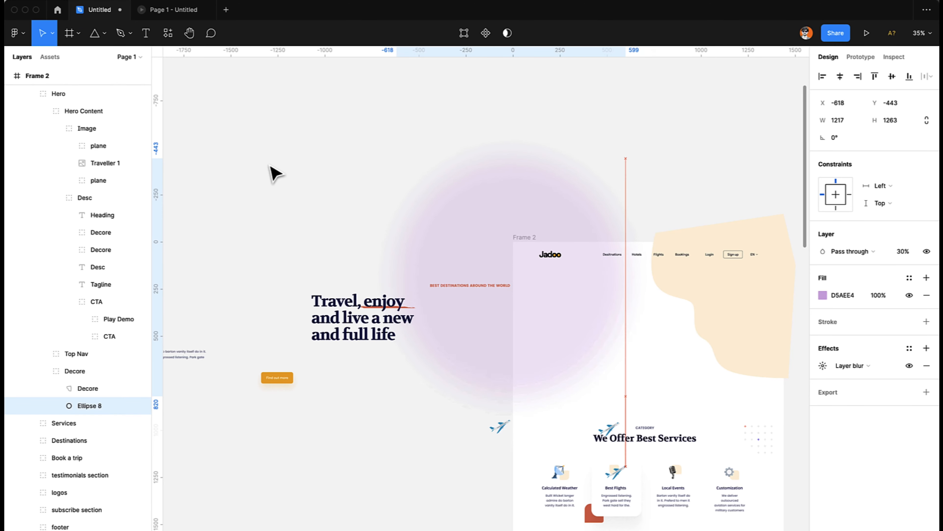
Enlarge the cream Decore shape in Frame 2's hero to about 1808 × 2058.
scroll(438, 244, right, 5)
click(464, 296)
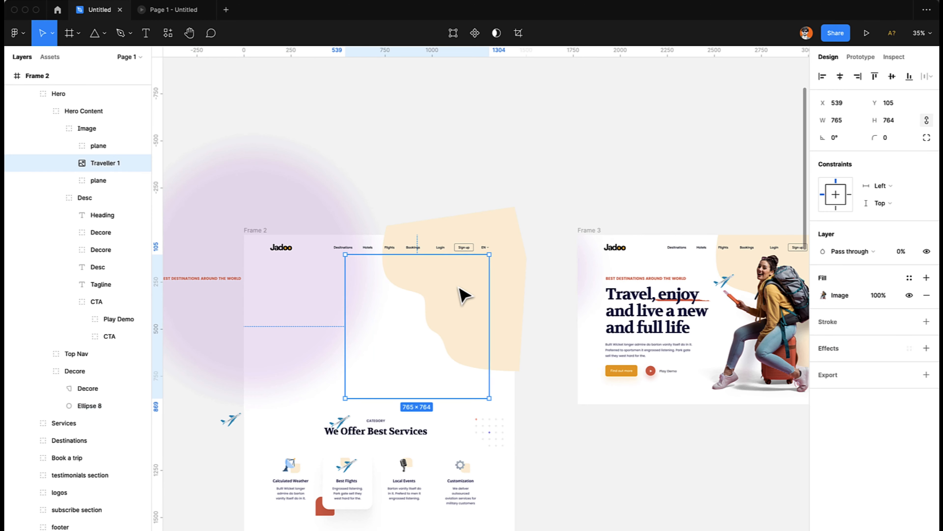
click(508, 283)
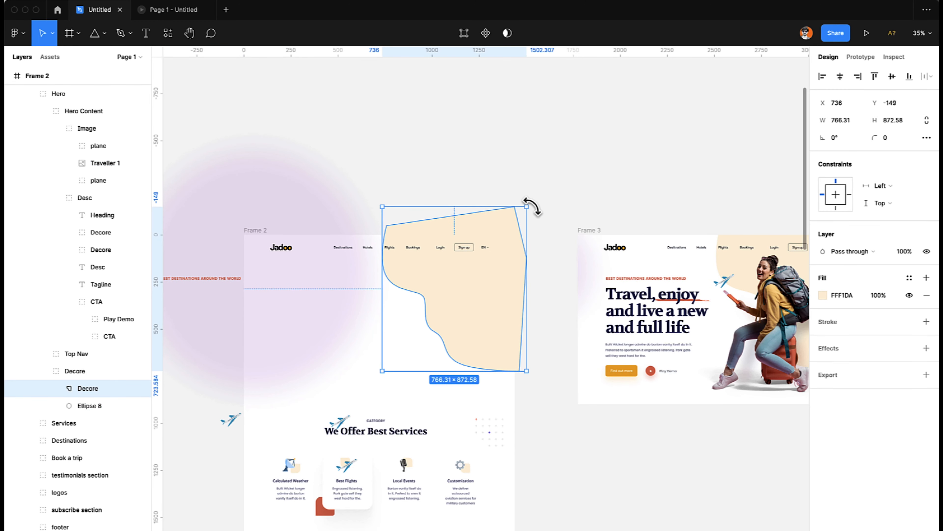
drag(529, 206, 626, 98)
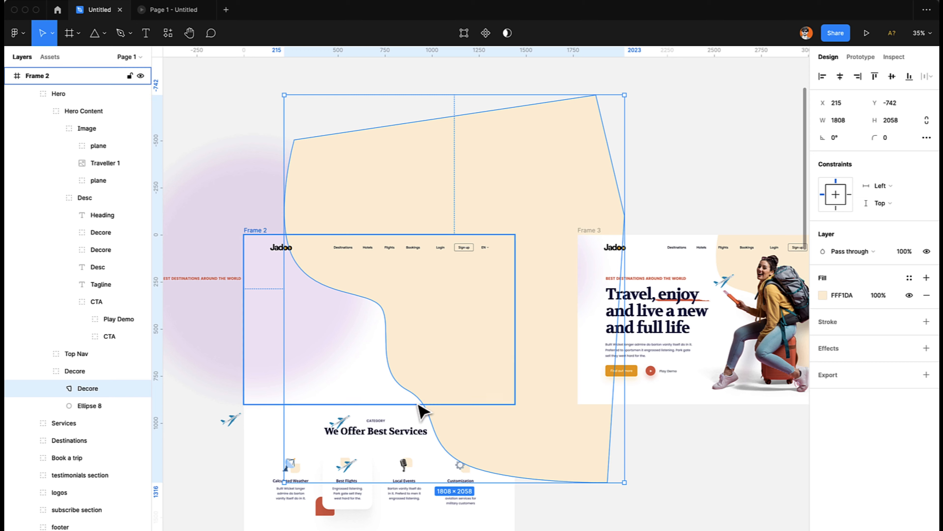
Move the enlarged cream Decore shape up and right to about X 712, Y -1430, and preview the prototype.
drag(420, 394, 501, 263)
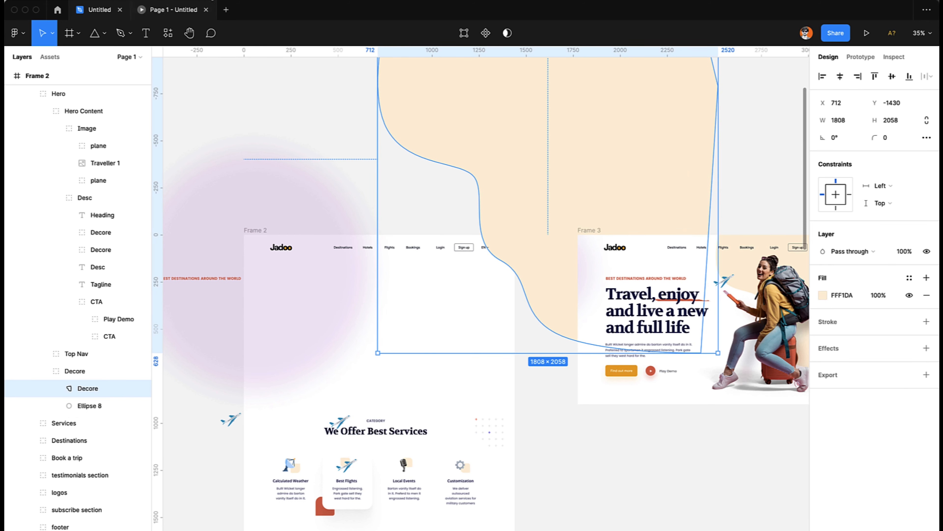
click(176, 15)
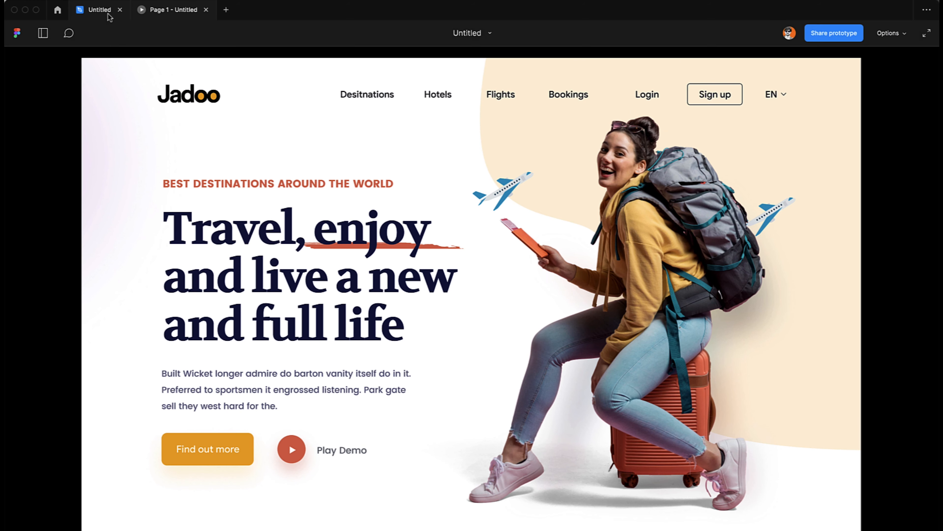
click(101, 14)
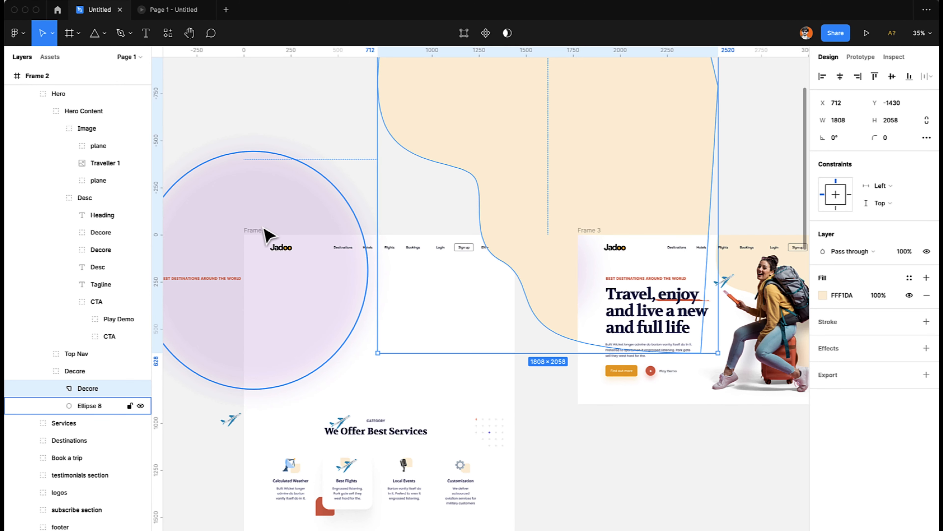